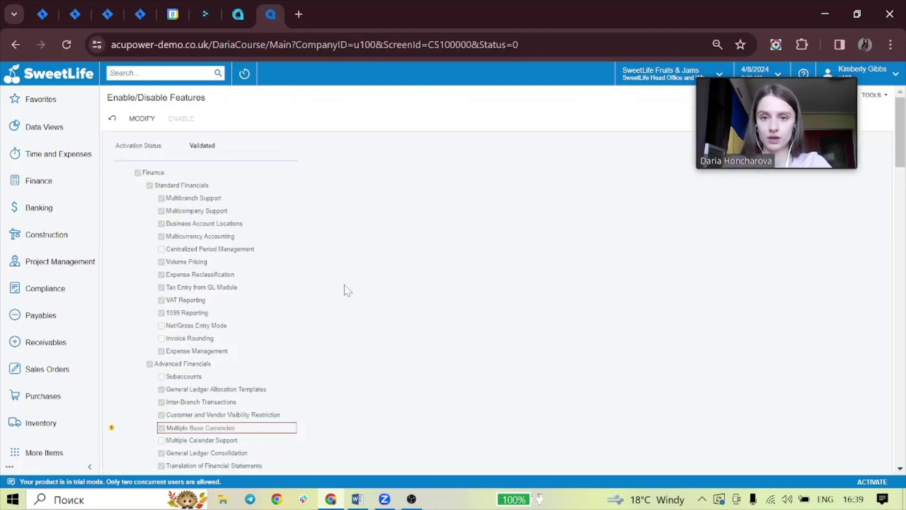
Step: Find the Multiple Warehouses feature, make the feature list editable, and enable the feature set with it selected
{"action": "key", "text": "ctrl+f"}
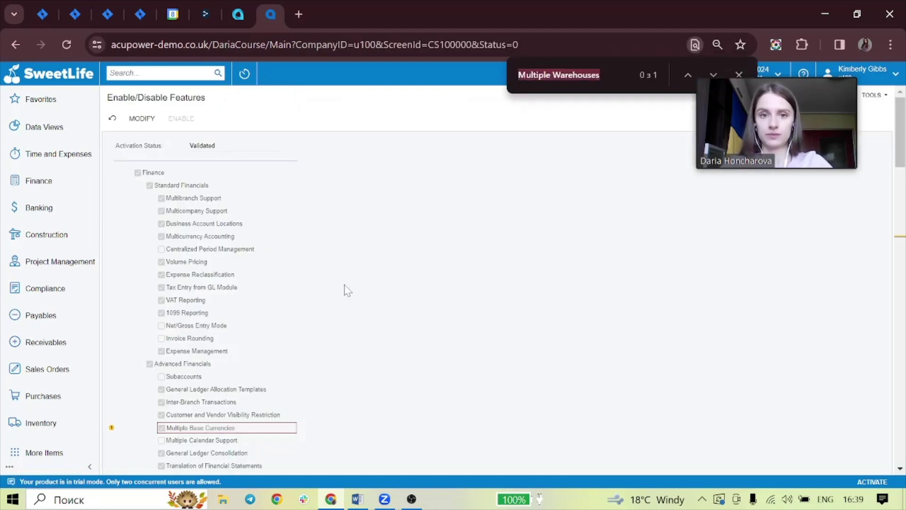
{"action": "left_click", "coordinate": [599, 74]}
{"action": "key", "text": "Return"}
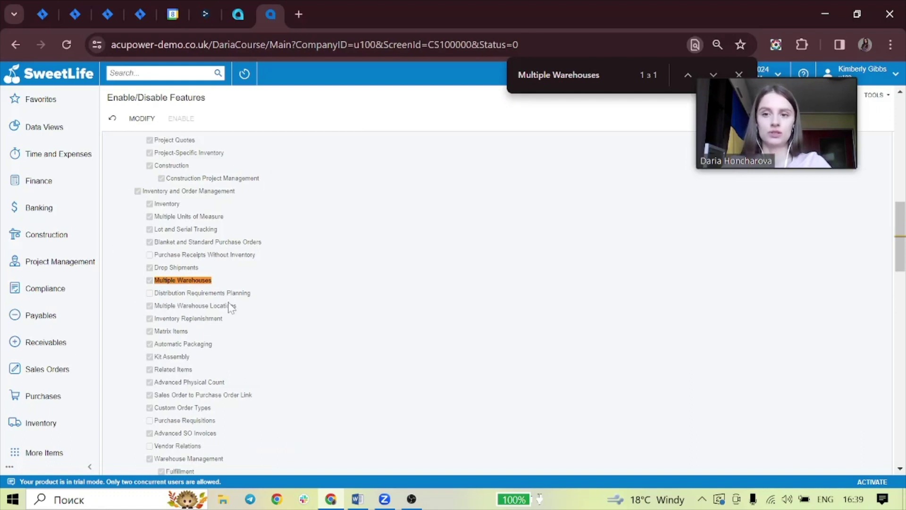
{"action": "left_click", "coordinate": [147, 120]}
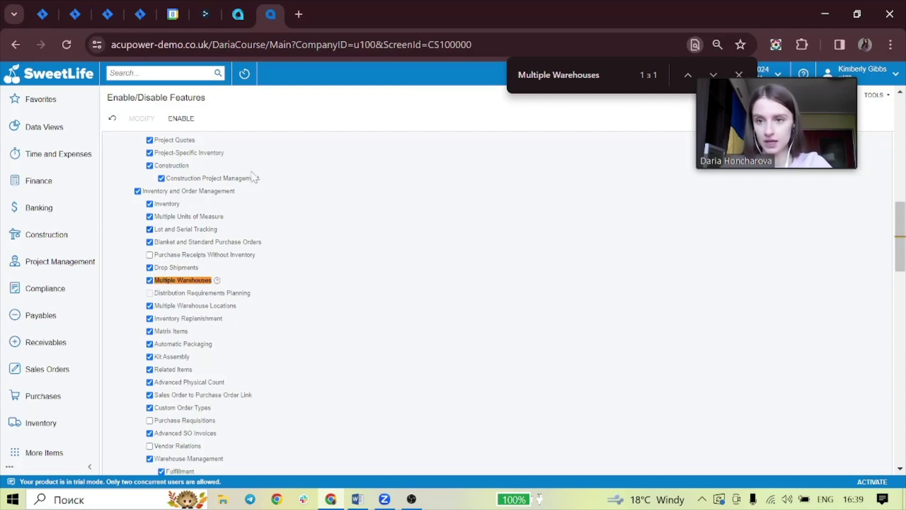
{"action": "left_click", "coordinate": [184, 121]}
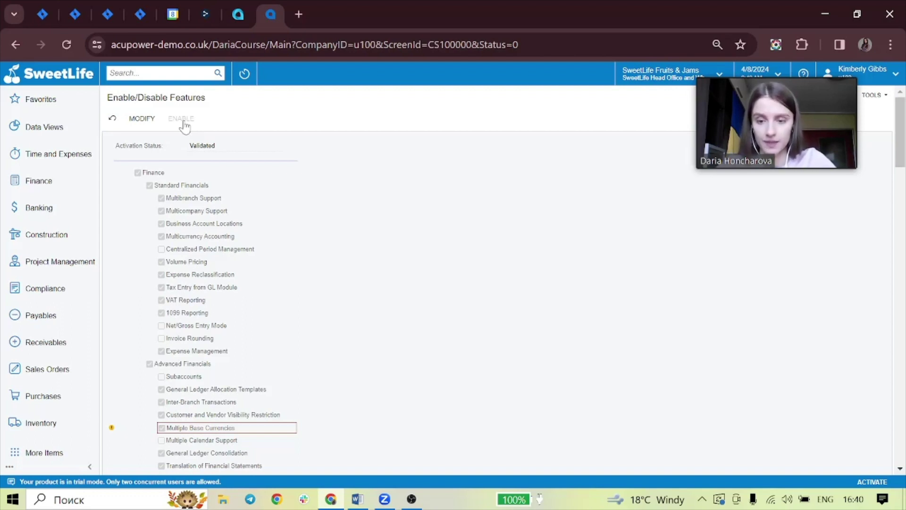
Step: Search for "chart of accounts" and open the Chart of Accounts form
{"action": "left_click", "coordinate": [156, 73]}
{"action": "type", "text": "char"}
{"action": "left_click", "coordinate": [166, 91]}
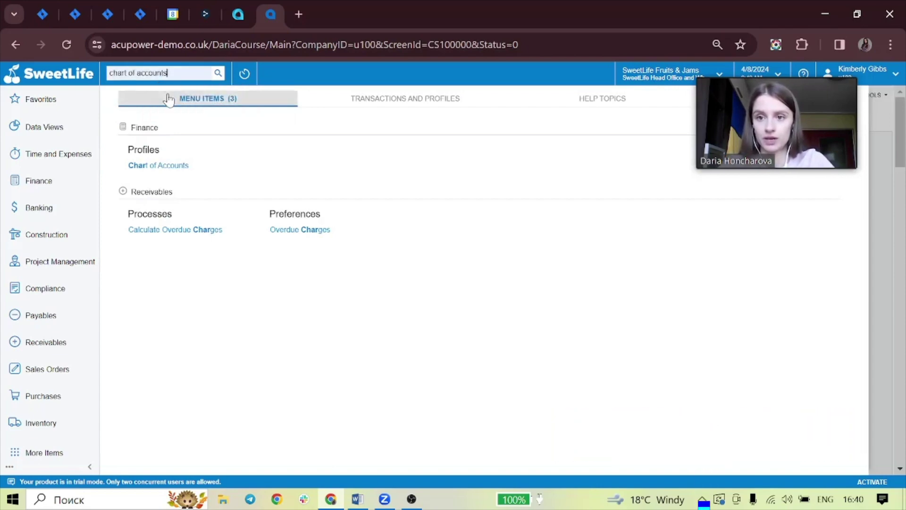
{"action": "left_click", "coordinate": [175, 166]}
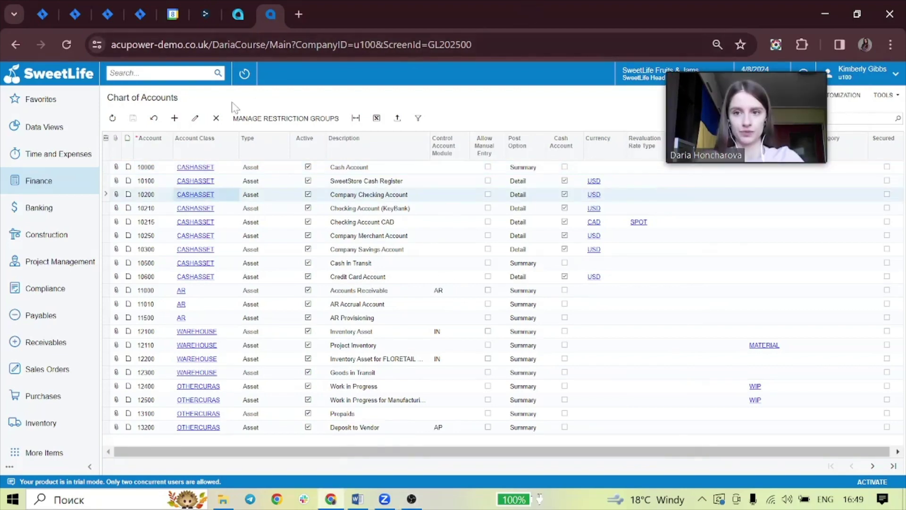
Step: Add a new account row with account 1420 and account class WAREHOUSE
{"action": "left_click", "coordinate": [174, 118]}
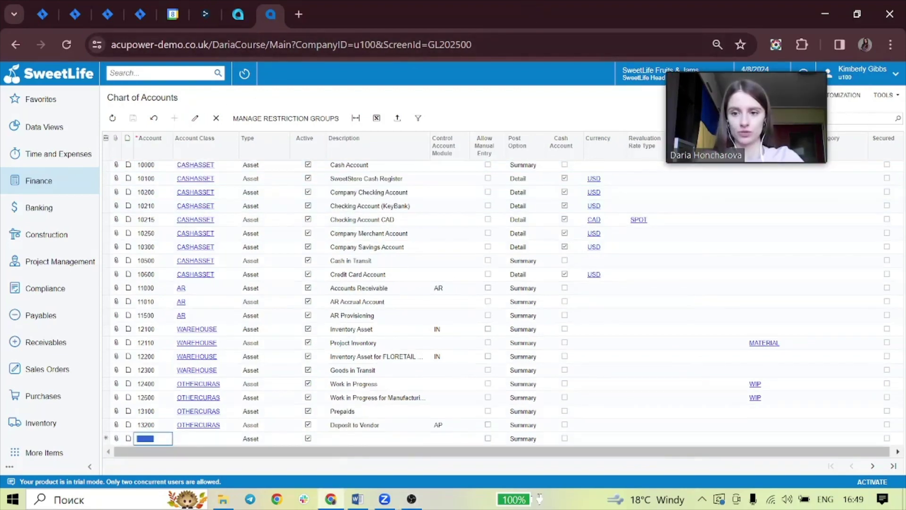
{"action": "type", "text": "1"}
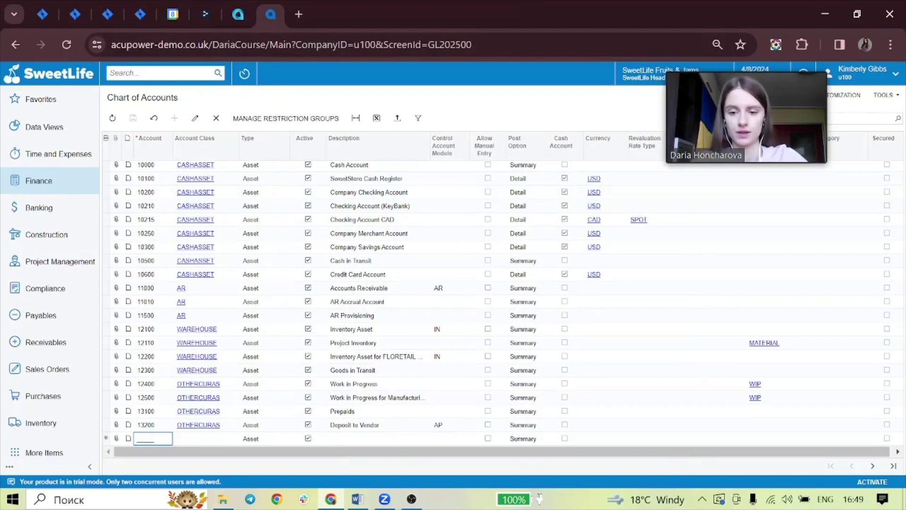
{"action": "type", "text": "14"}
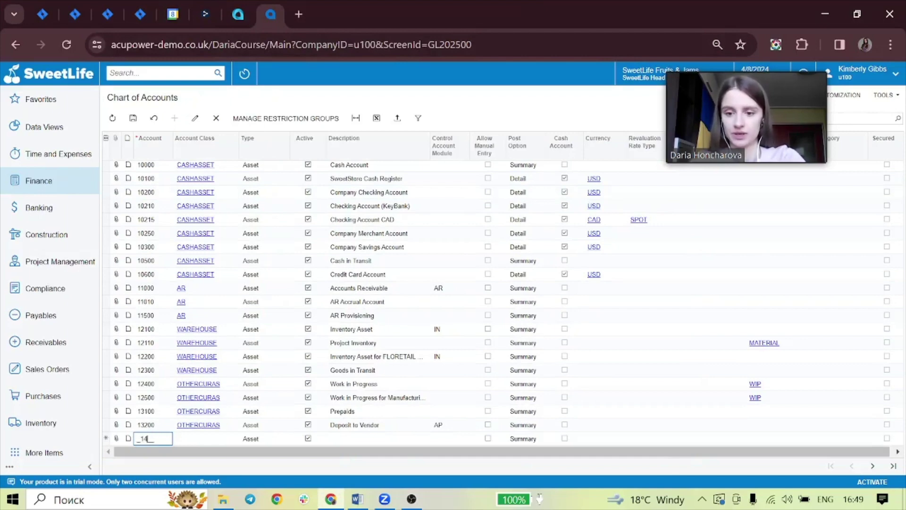
{"action": "type", "text": "20"}
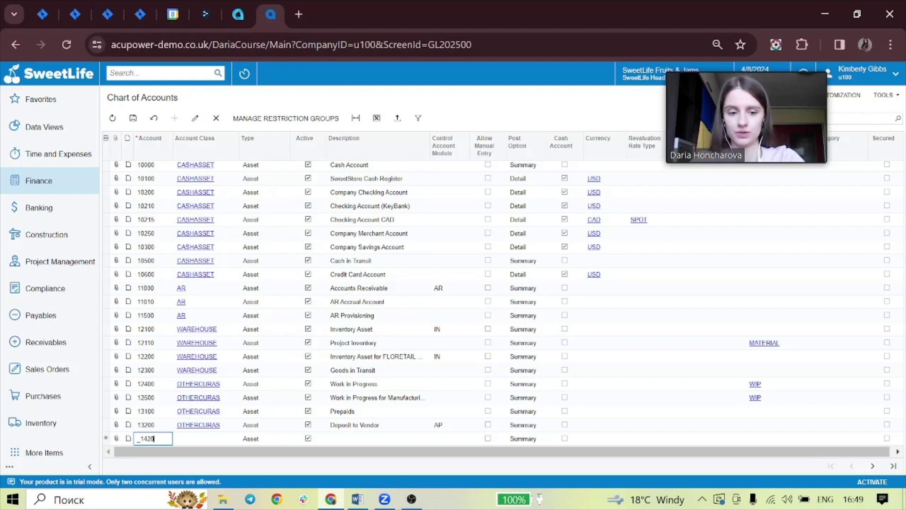
{"action": "key", "text": "Tab"}
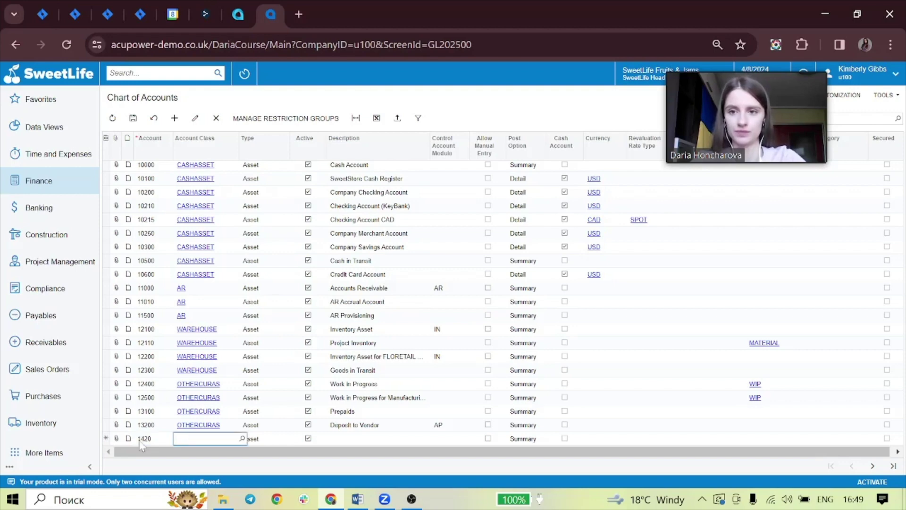
{"action": "type", "text": "warehouse"}
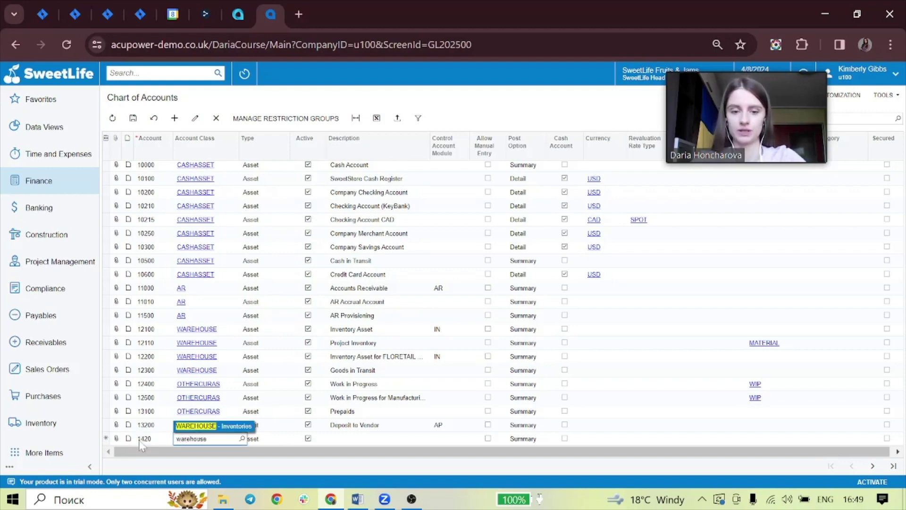
{"action": "key", "text": "Tab"}
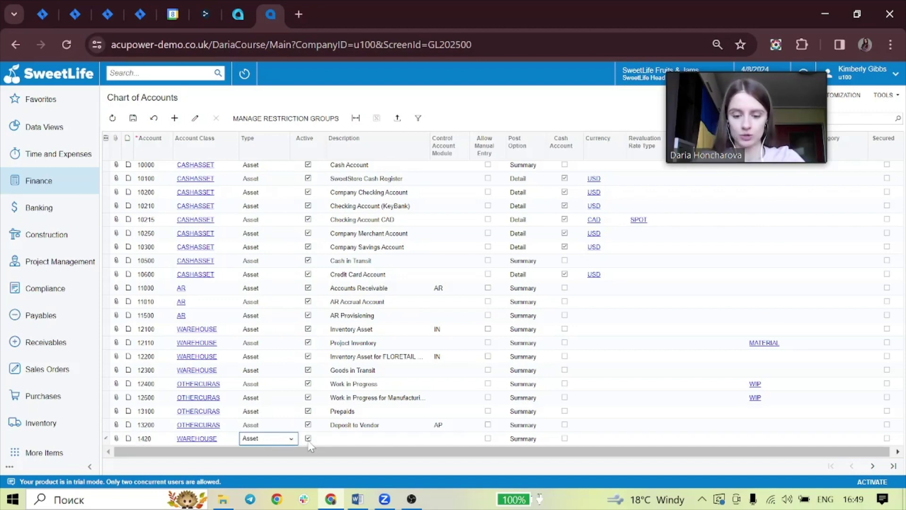
Step: Enter "Inventory Asset for FLORIRETAIL warehouse" as the new account's description
{"action": "left_click", "coordinate": [353, 440]}
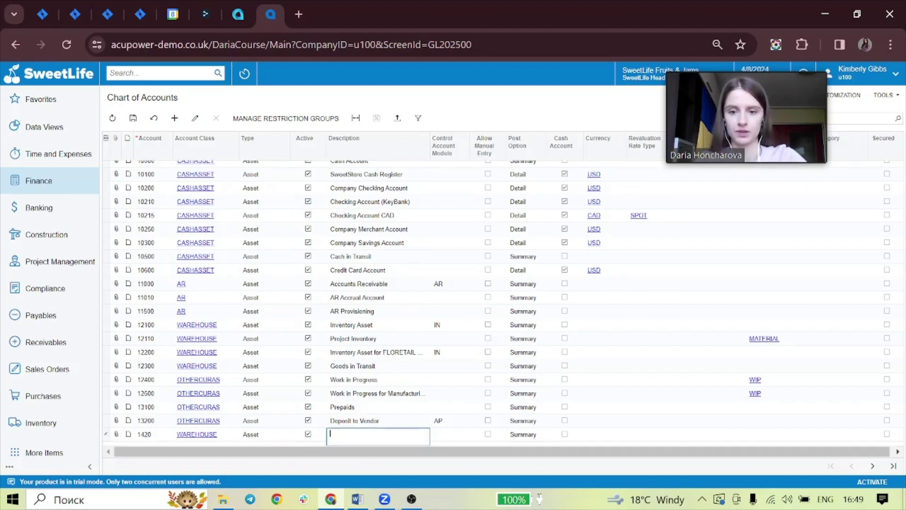
{"action": "type", "text": "Inventory"}
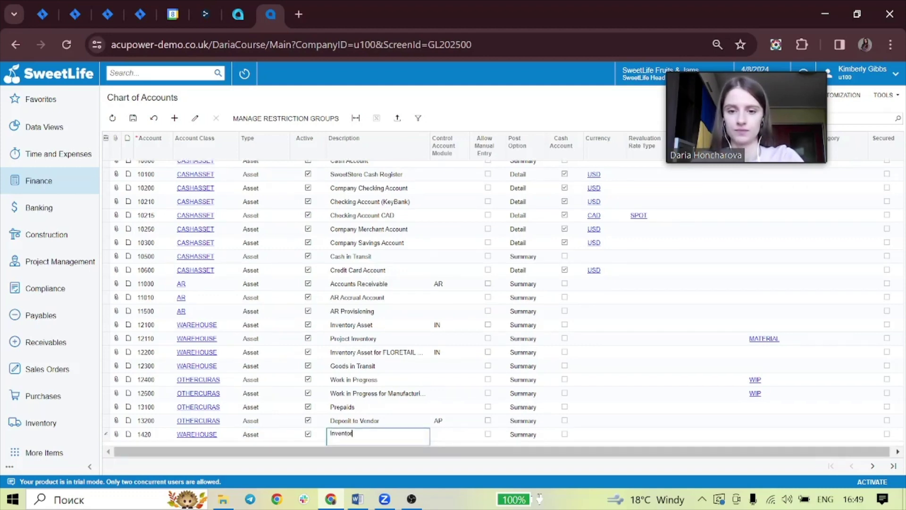
{"action": "type", "text": " A"}
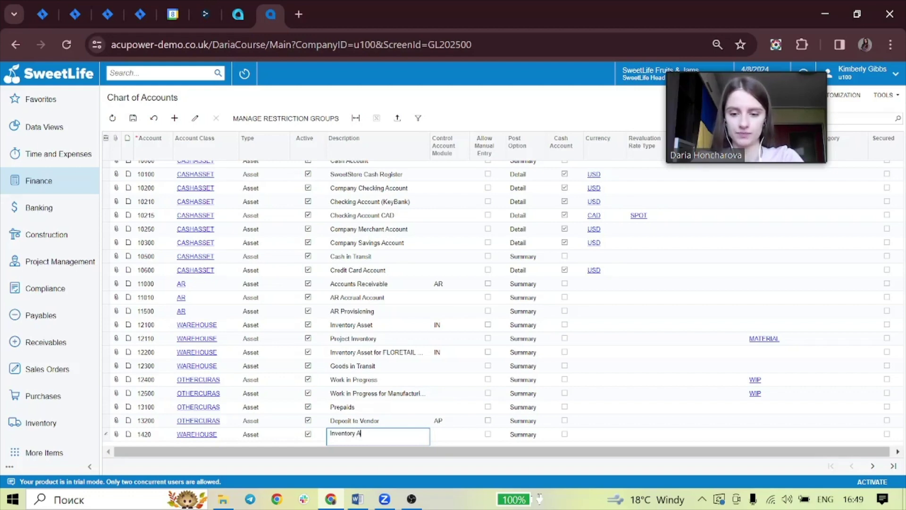
{"action": "type", "text": "sset for FLORI"}
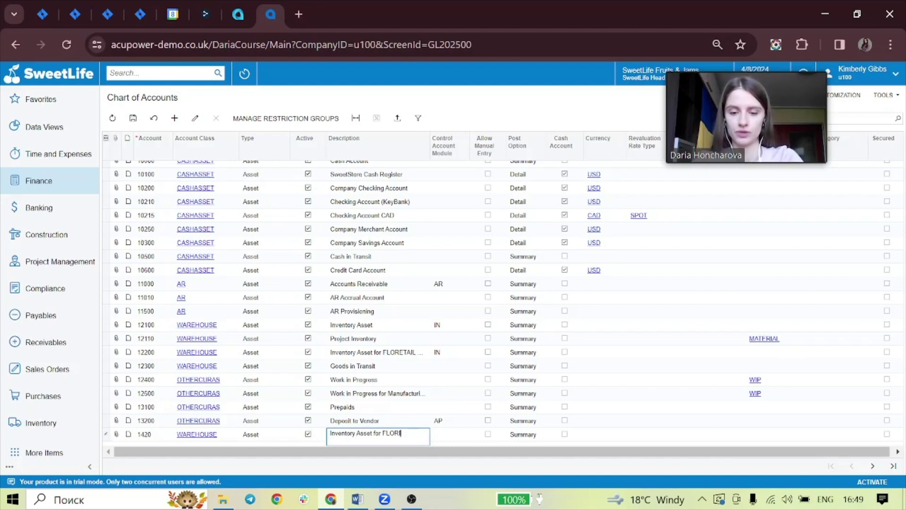
{"action": "type", "text": "RETAIL warehouse"}
{"action": "key", "text": "Tab"}
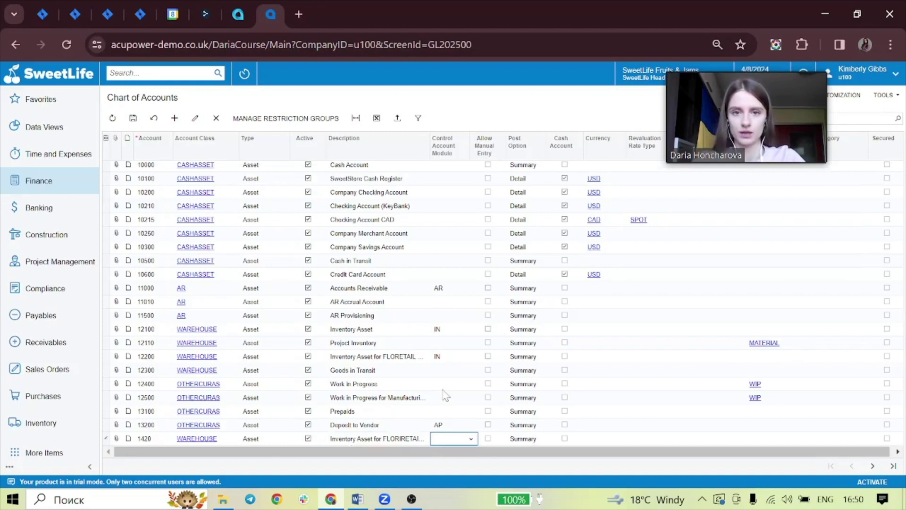
Step: Set the new account's control account module to IN and save the chart of accounts
{"action": "left_click", "coordinate": [470, 440]}
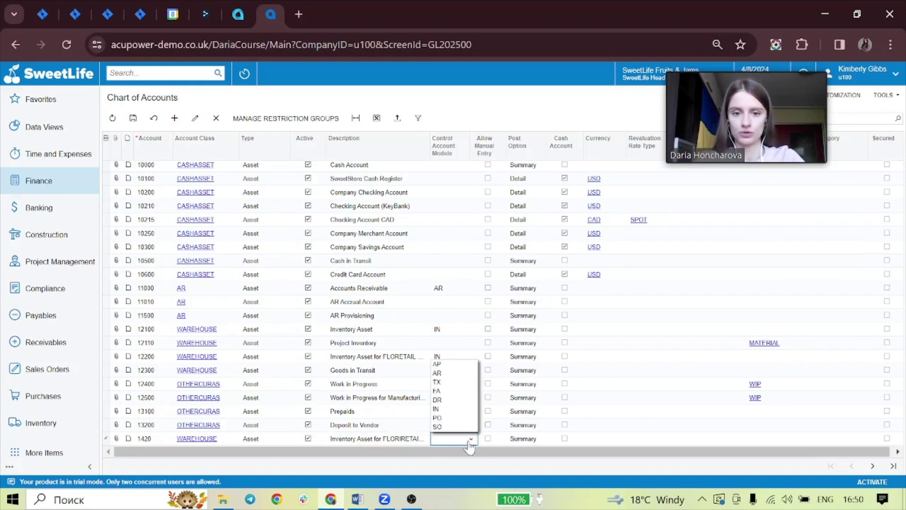
{"action": "left_click", "coordinate": [454, 409]}
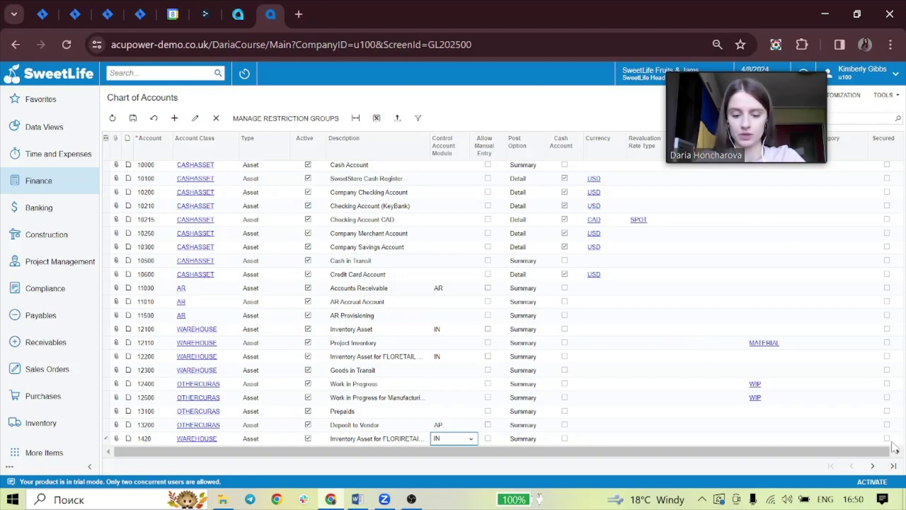
{"action": "left_click", "coordinate": [133, 119]}
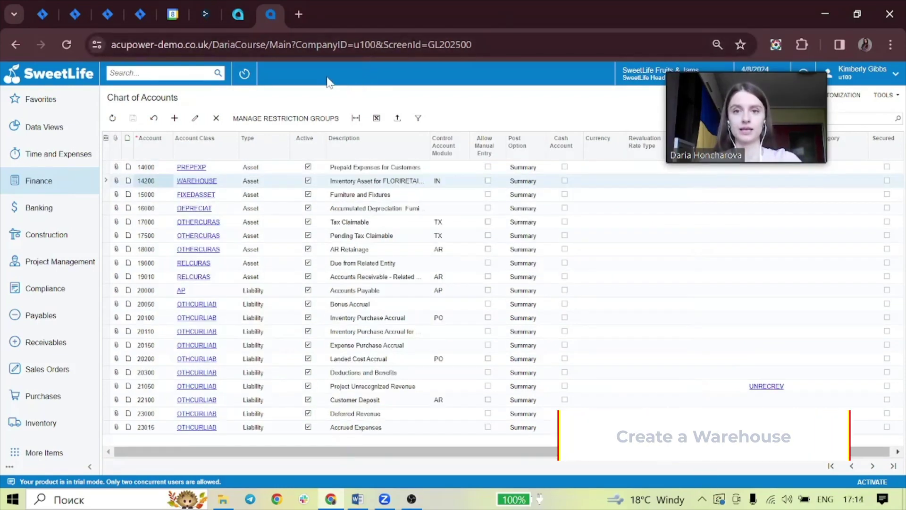
Step: Search for "warehouse", open the Warehouses list and start a new warehouse record
{"action": "left_click", "coordinate": [194, 74]}
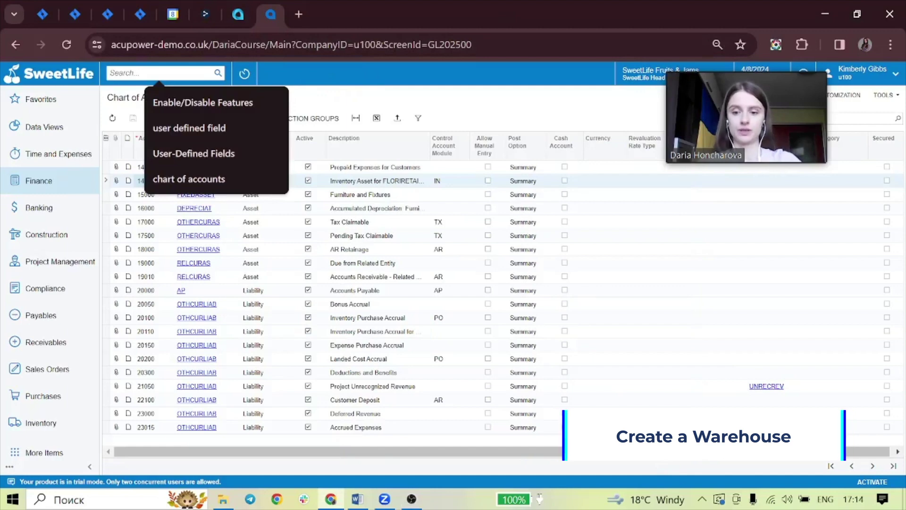
{"action": "type", "text": "warehouse"}
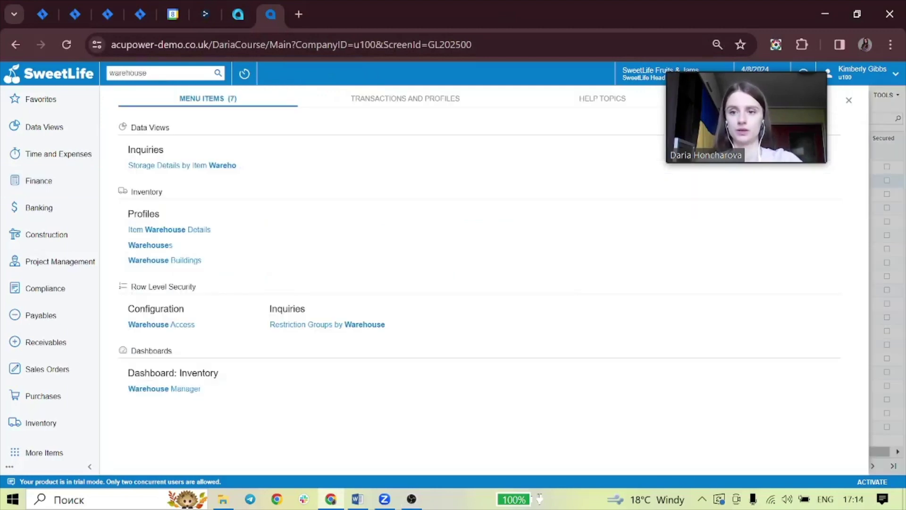
{"action": "left_click", "coordinate": [184, 245]}
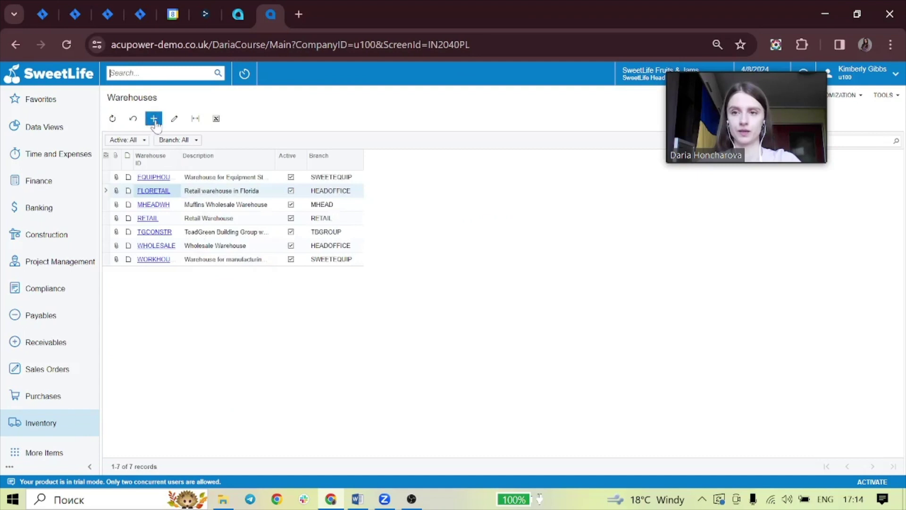
{"action": "left_click", "coordinate": [154, 121]}
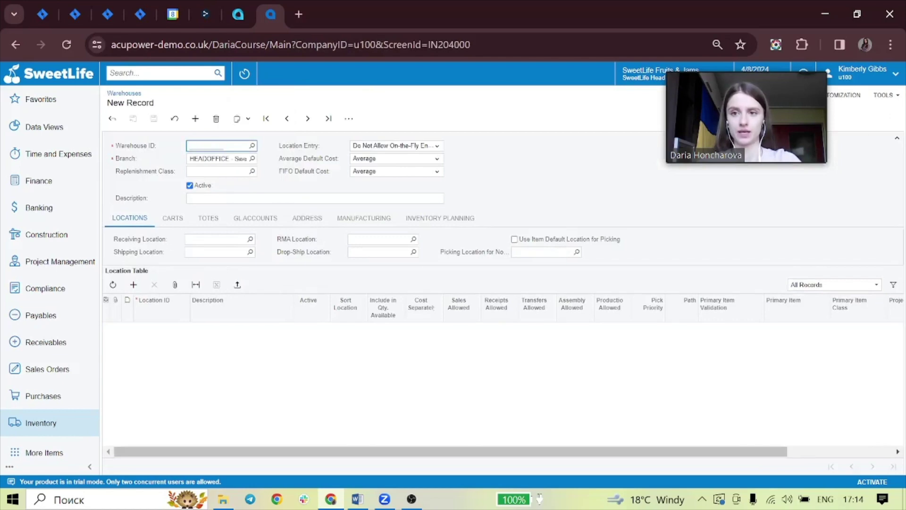
Step: Give the new warehouse the ID FLORIRETAI and the description "Retail warehouse in FLorida"
{"action": "type", "text": "FLORIRETAI"}
{"action": "key", "text": "Tab"}
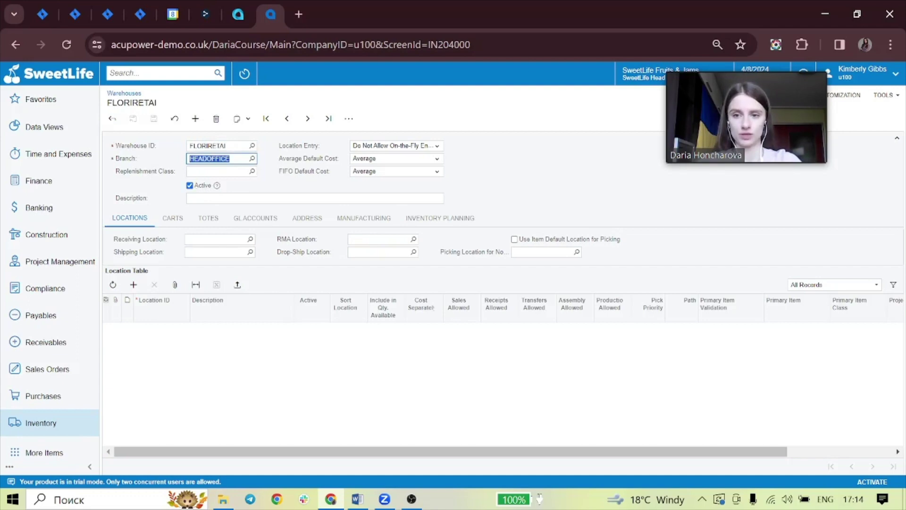
{"action": "left_click", "coordinate": [200, 198]}
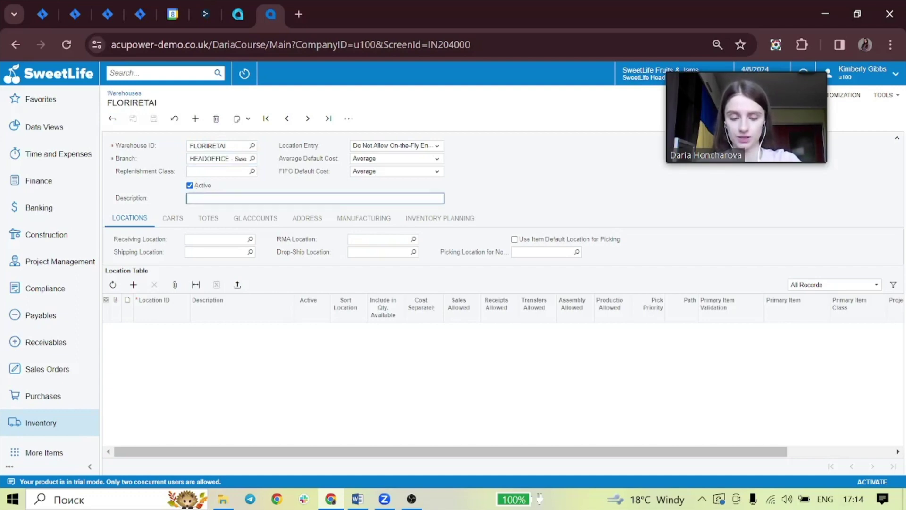
{"action": "type", "text": "Retail"}
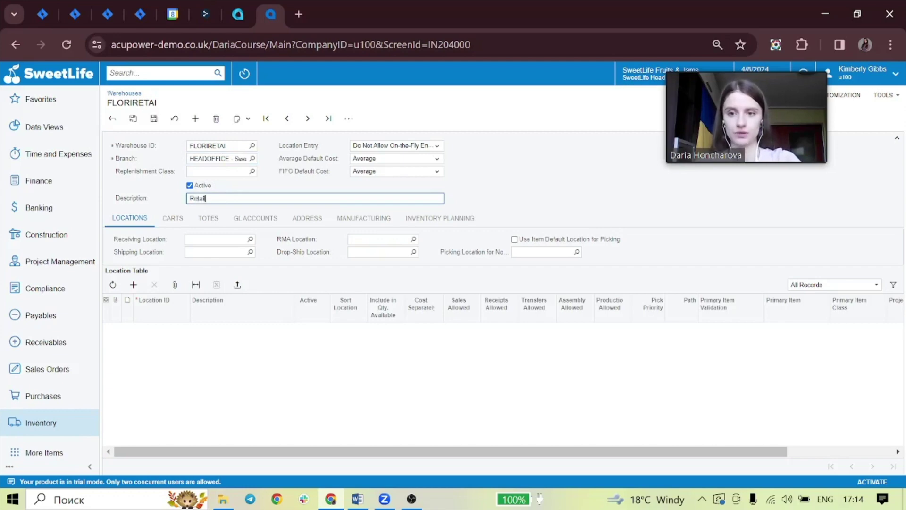
{"action": "type", "text": " wareho"}
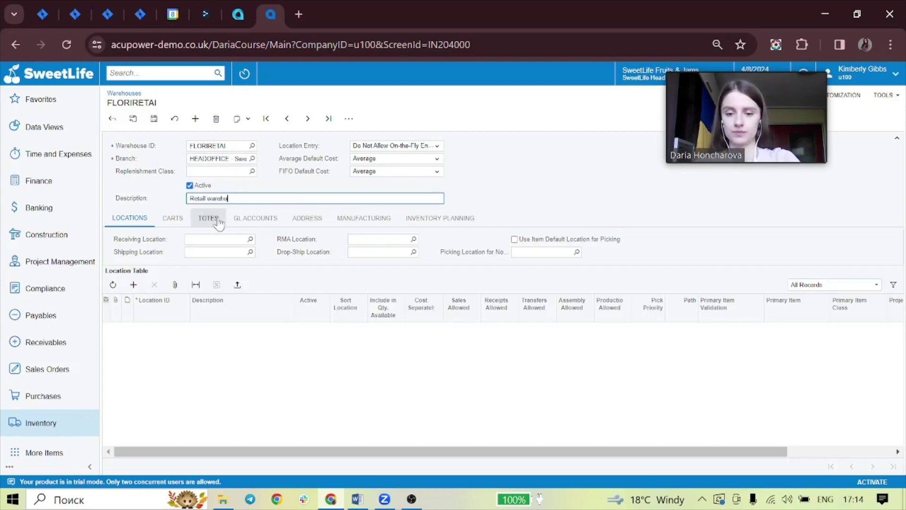
{"action": "type", "text": "use in FLorida"}
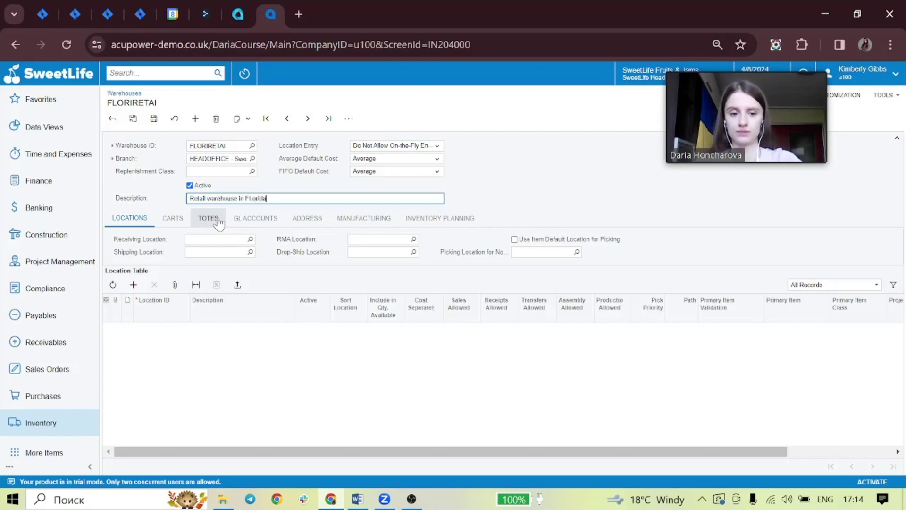
{"action": "key", "text": "Tab"}
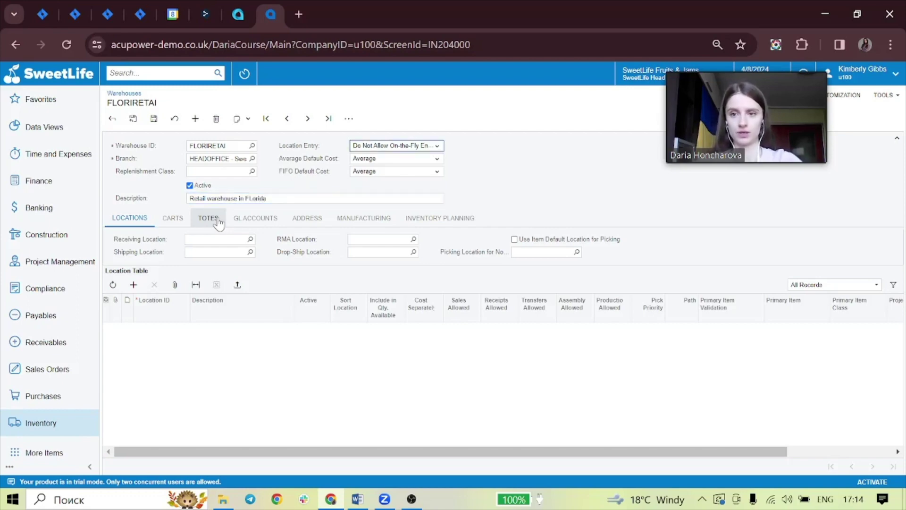
Step: Add location MAIN to the warehouse's location table with the description "Location in the FLoriretail warehouse"
{"action": "left_click", "coordinate": [134, 285]}
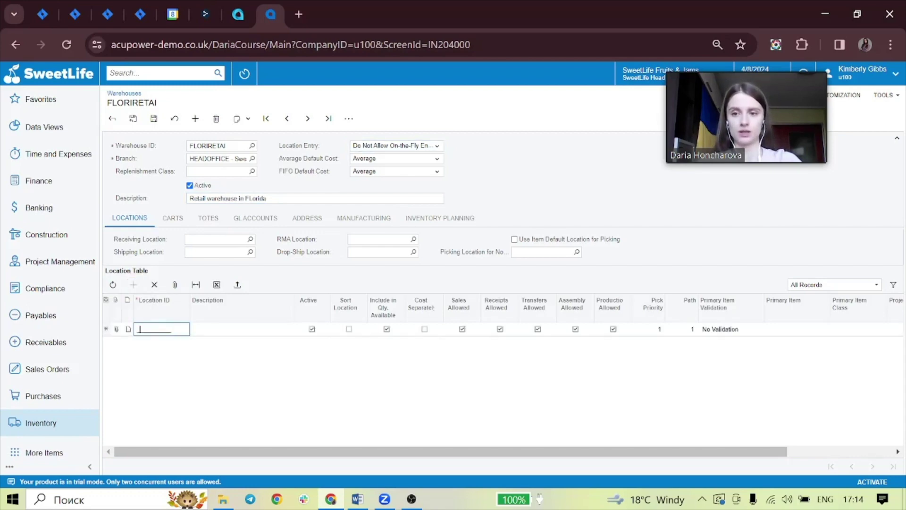
{"action": "type", "text": "MAIN"}
{"action": "key", "text": "Tab"}
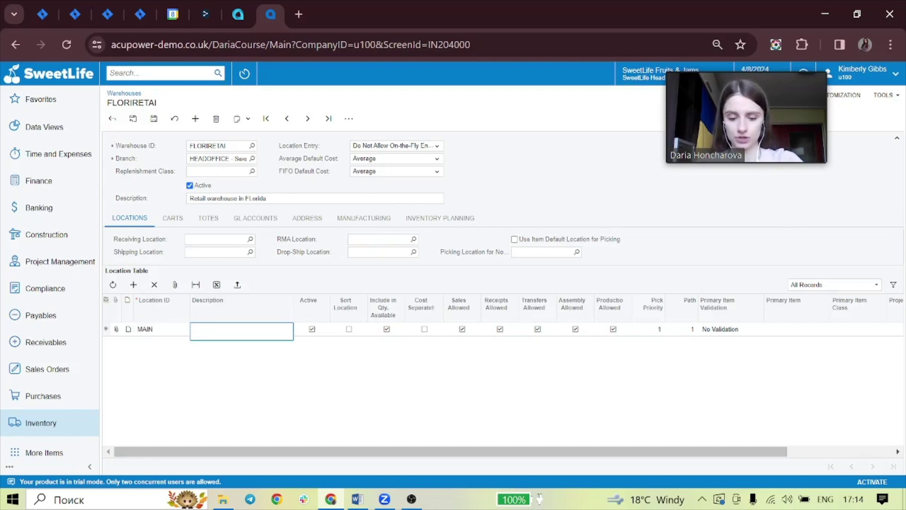
{"action": "type", "text": "Location"}
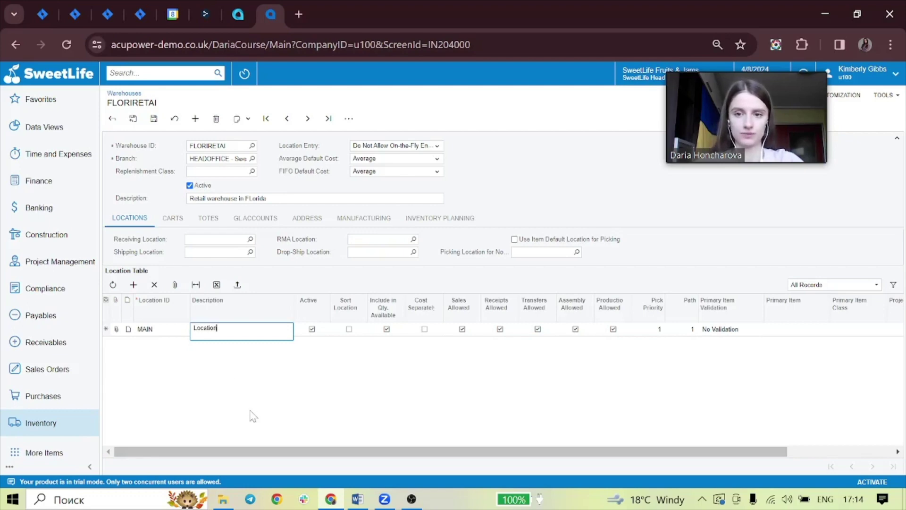
{"action": "key", "text": "Tab"}
{"action": "left_click", "coordinate": [228, 333]}
{"action": "left_click", "coordinate": [227, 333]}
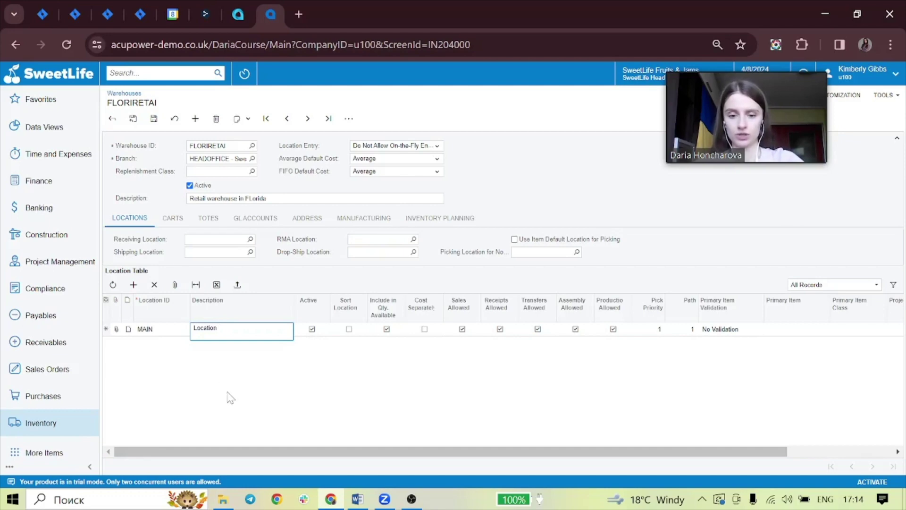
{"action": "type", "text": "in"}
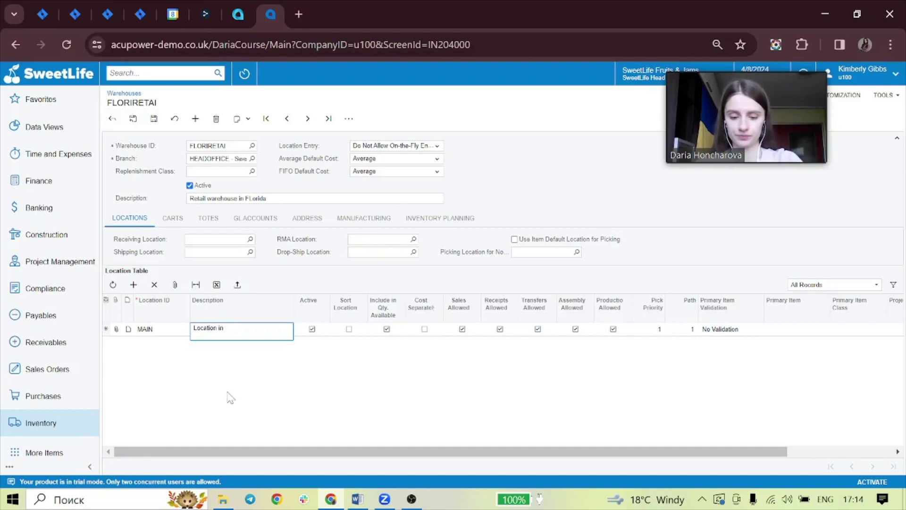
{"action": "type", "text": " the F"}
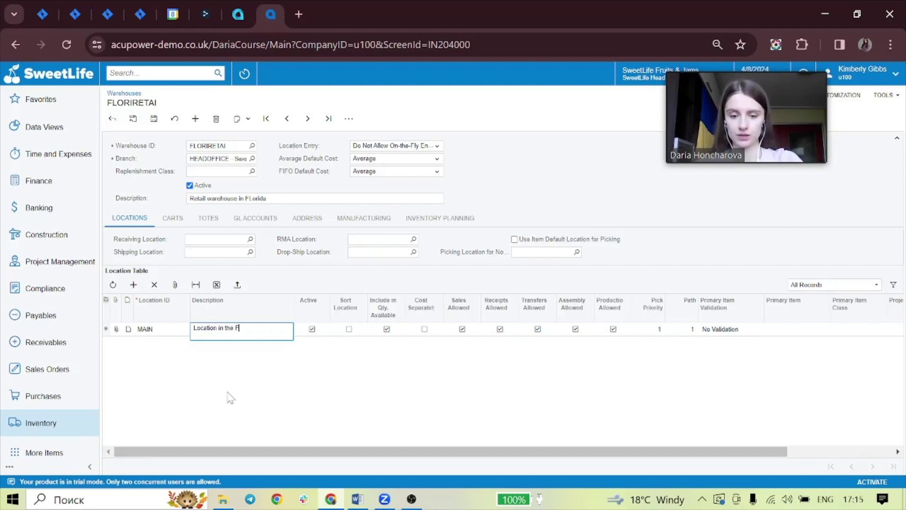
{"action": "type", "text": "Loriretail w"}
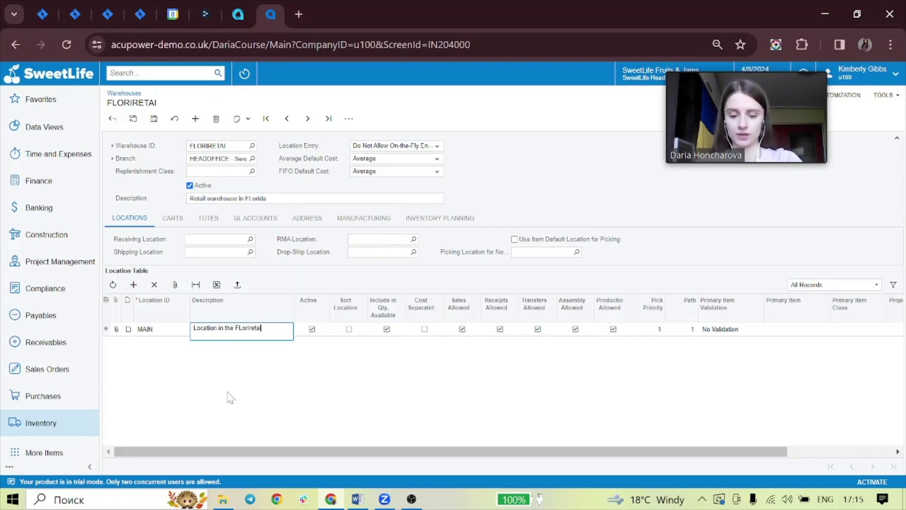
{"action": "type", "text": "arehouse"}
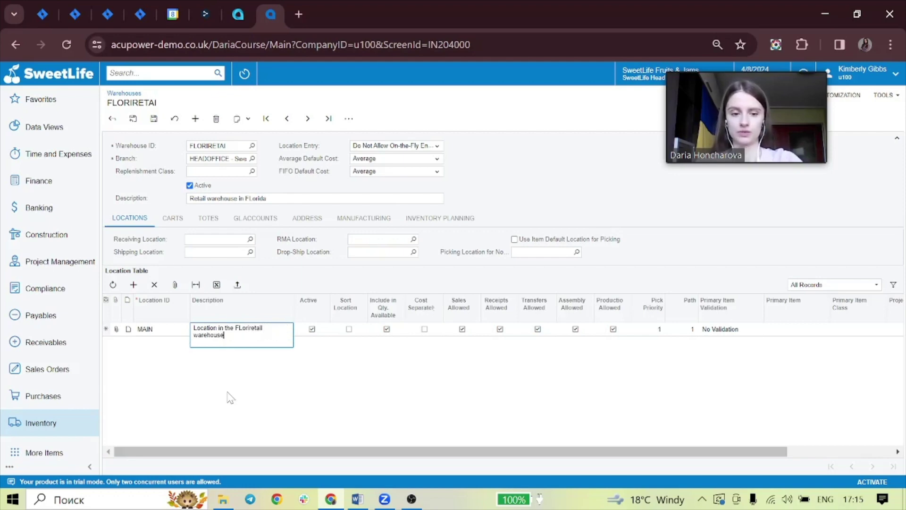
{"action": "key", "text": "Tab"}
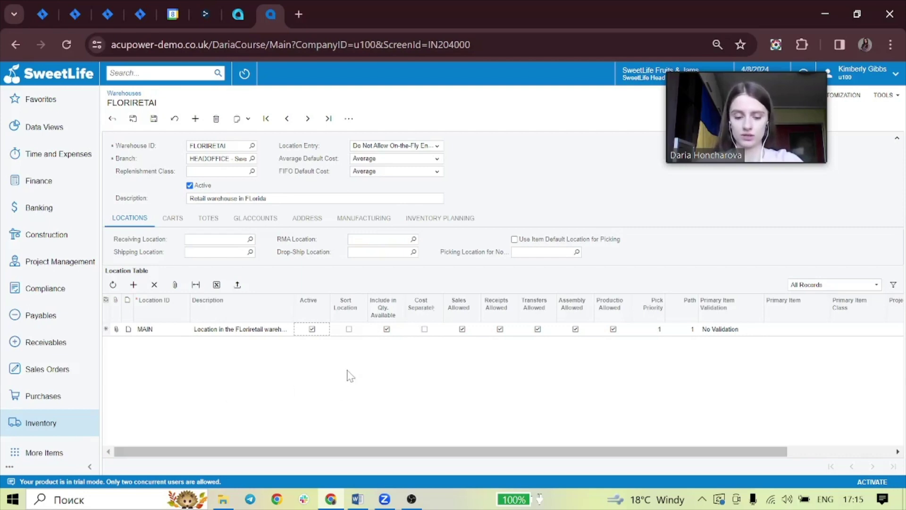
Step: Try to save the warehouse, and set its receiving location to MAIN
{"action": "left_click", "coordinate": [154, 119]}
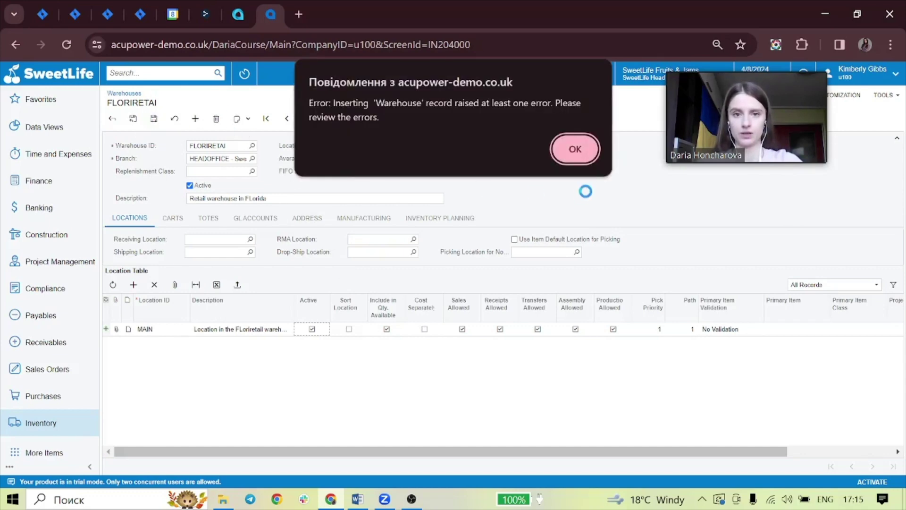
{"action": "left_click", "coordinate": [574, 149]}
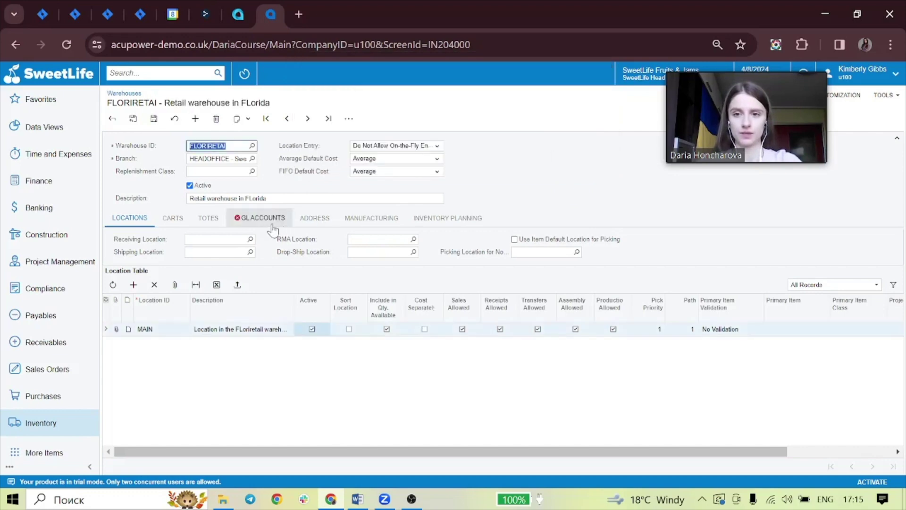
{"action": "left_click", "coordinate": [243, 240]}
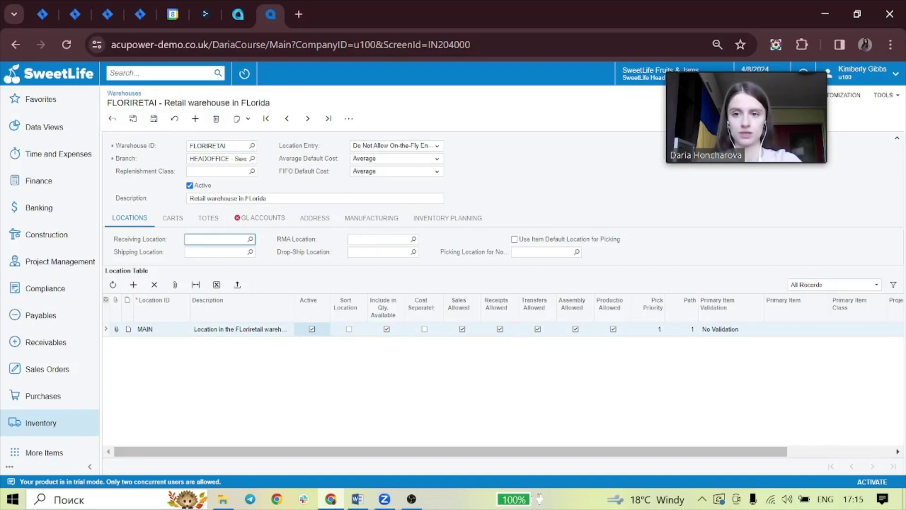
{"action": "left_click", "coordinate": [250, 239]}
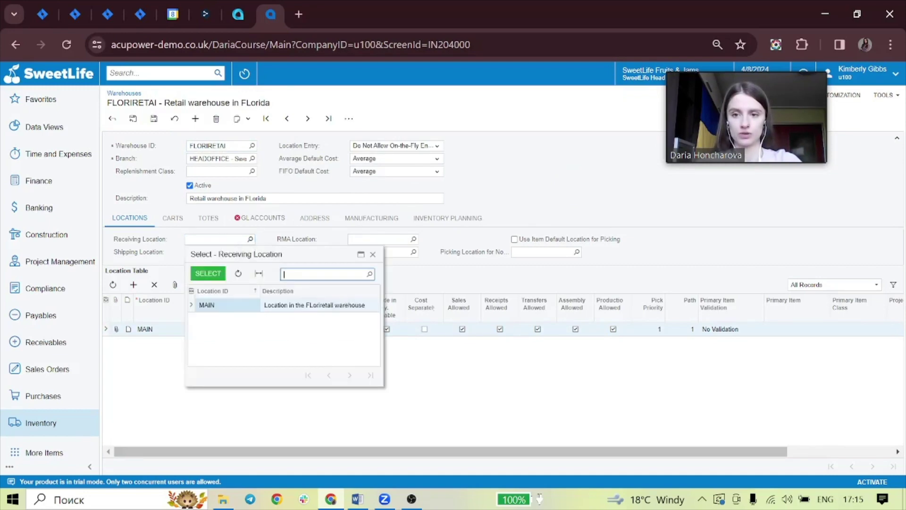
{"action": "double_click", "coordinate": [224, 306]}
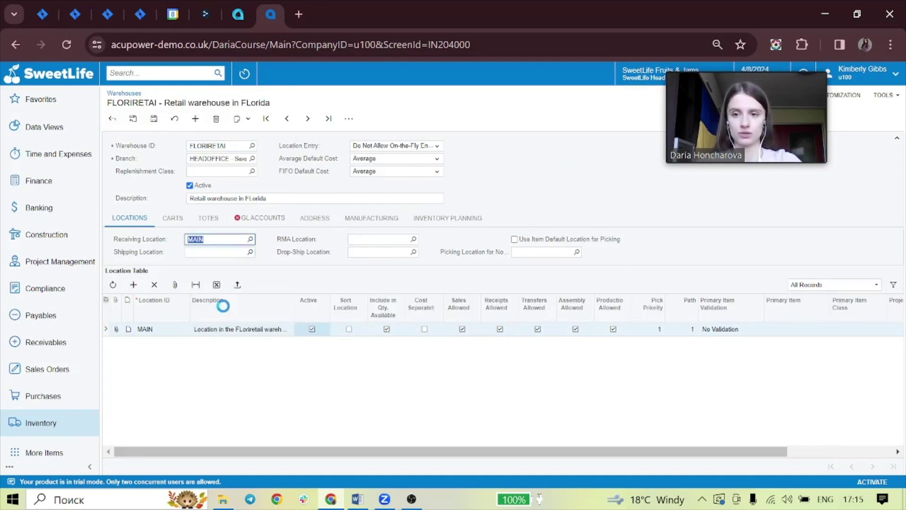
Step: Enable Override Inventory Account for the warehouse and set its inventory account to 14200 - Inventory Asset for FLORIRETAIL warehouse
{"action": "left_click", "coordinate": [255, 223]}
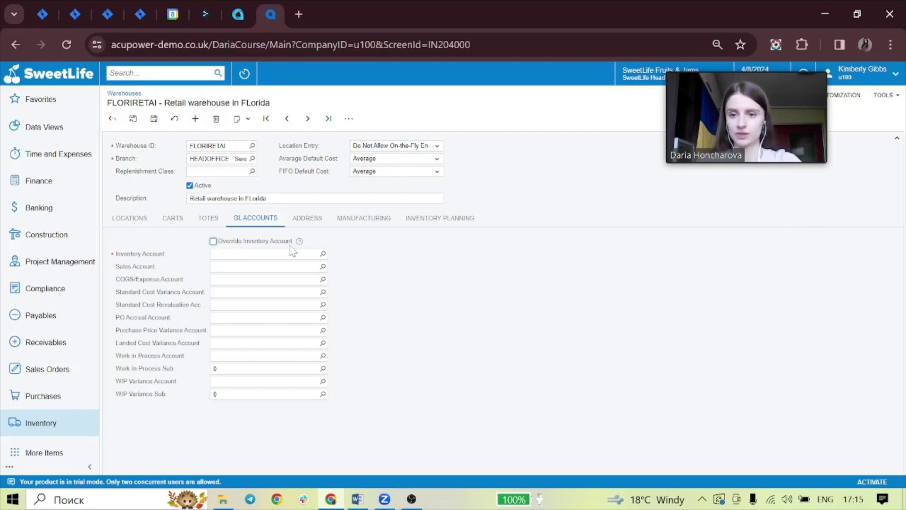
{"action": "left_click", "coordinate": [213, 241]}
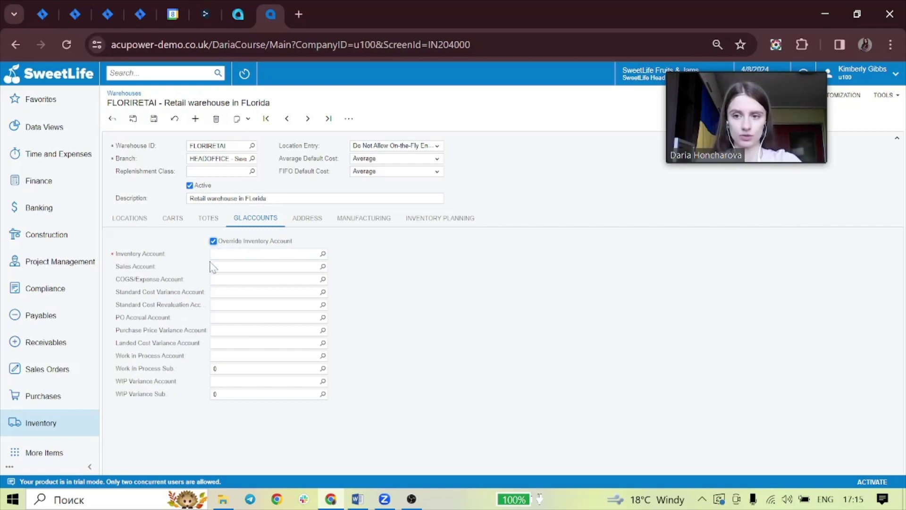
{"action": "left_click", "coordinate": [215, 253]}
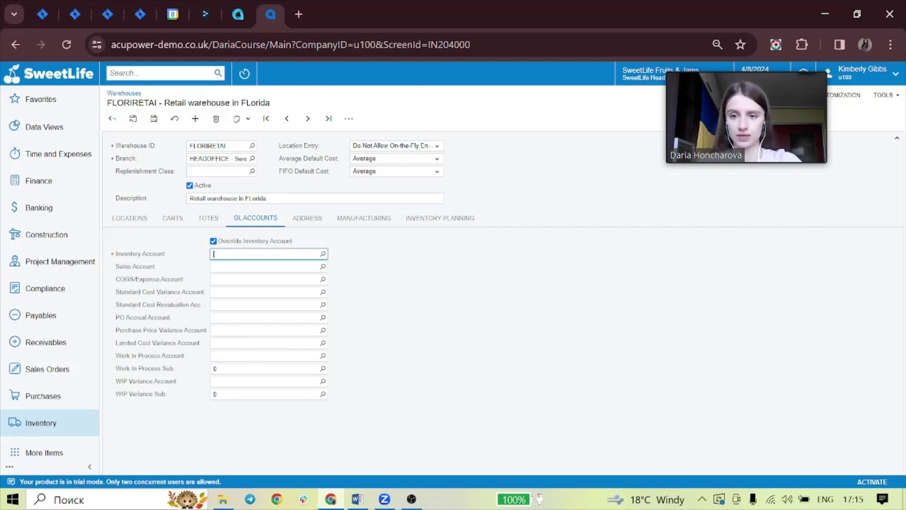
{"action": "type", "text": "14200"}
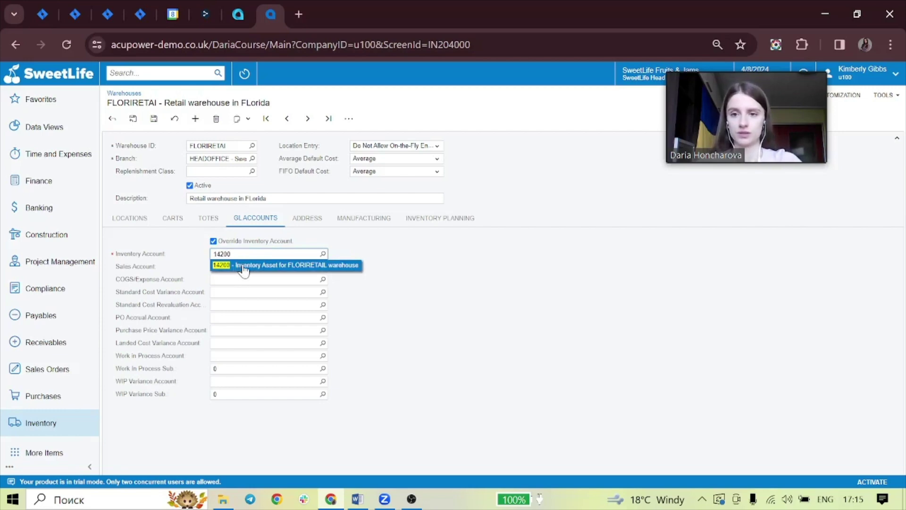
{"action": "left_click", "coordinate": [255, 264]}
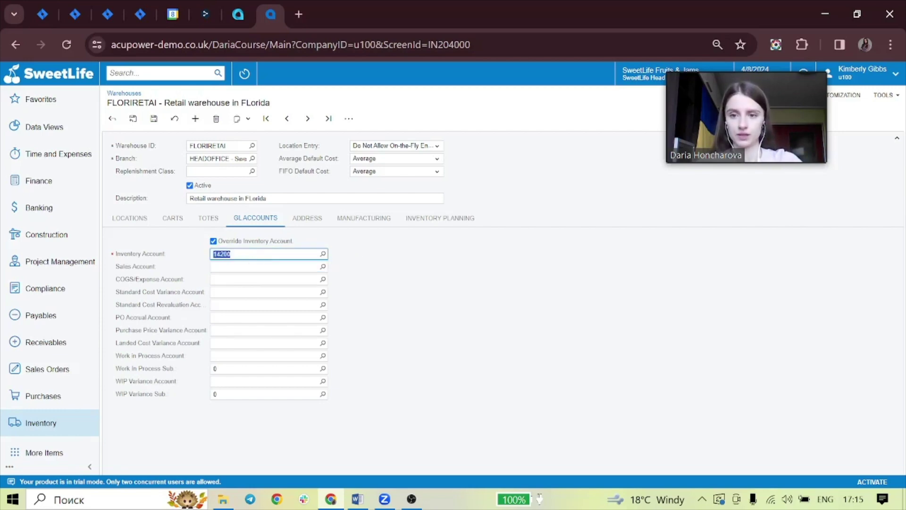
{"action": "key", "text": "Tab"}
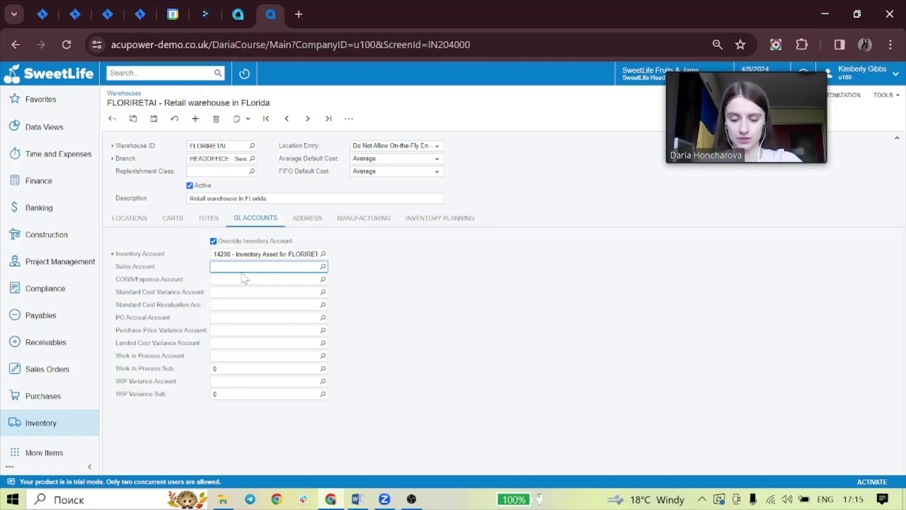
Step: Set the warehouse's sales account to 40000 - Sales Revenue and its COGS/expense account to 50000 - COGS - Inventory
{"action": "type", "text": "40000"}
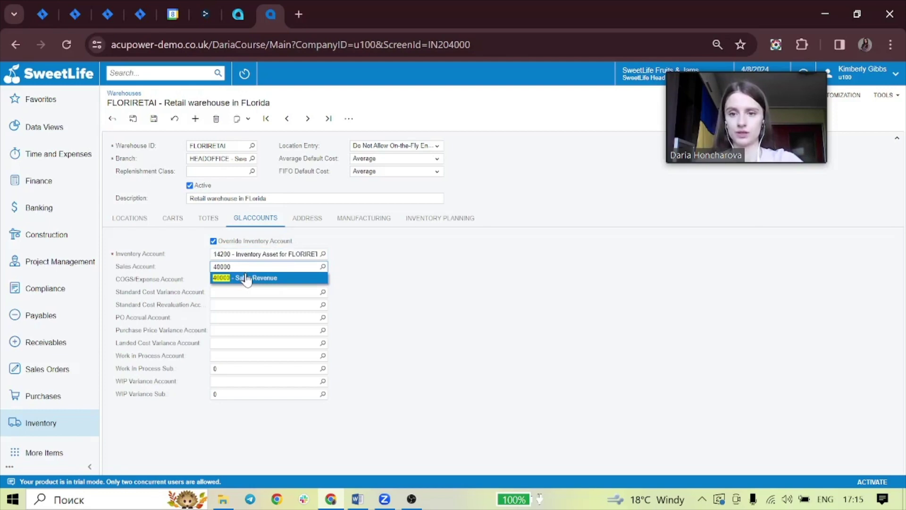
{"action": "left_click", "coordinate": [266, 279]}
{"action": "left_click", "coordinate": [267, 278]}
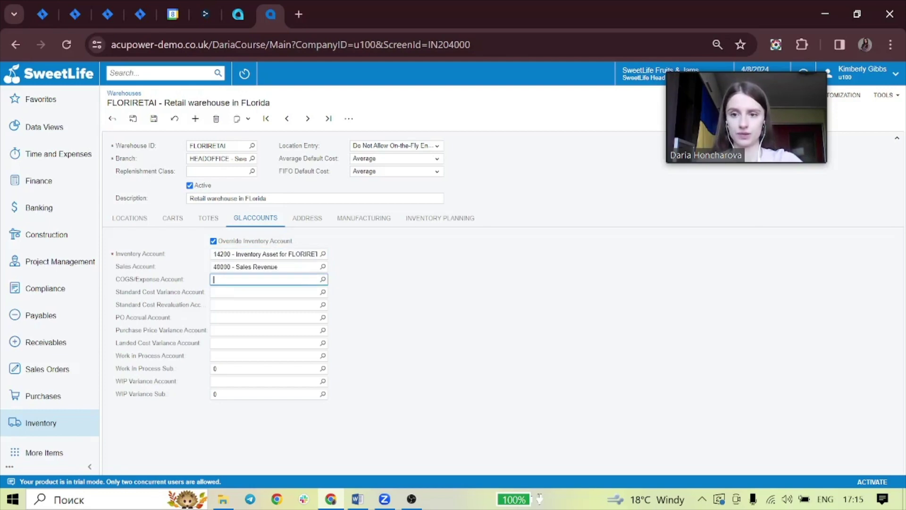
{"action": "type", "text": "50000"}
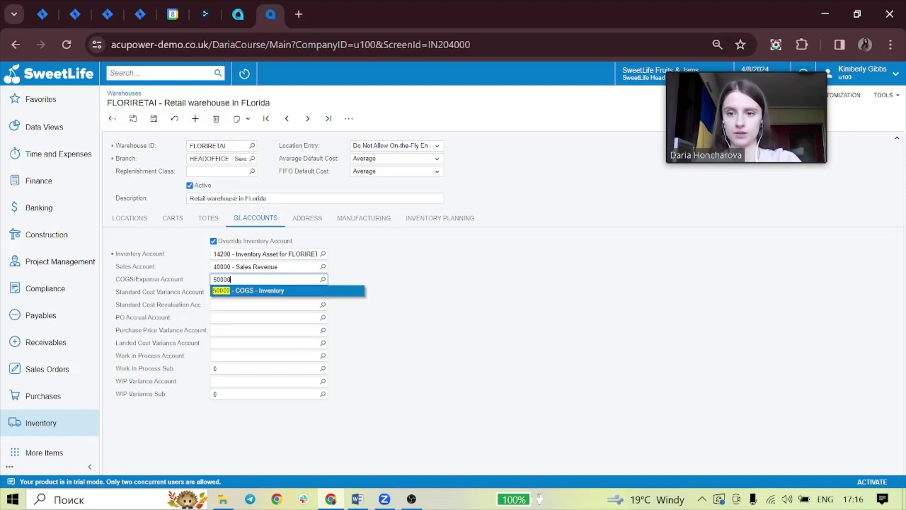
{"action": "left_click", "coordinate": [269, 291]}
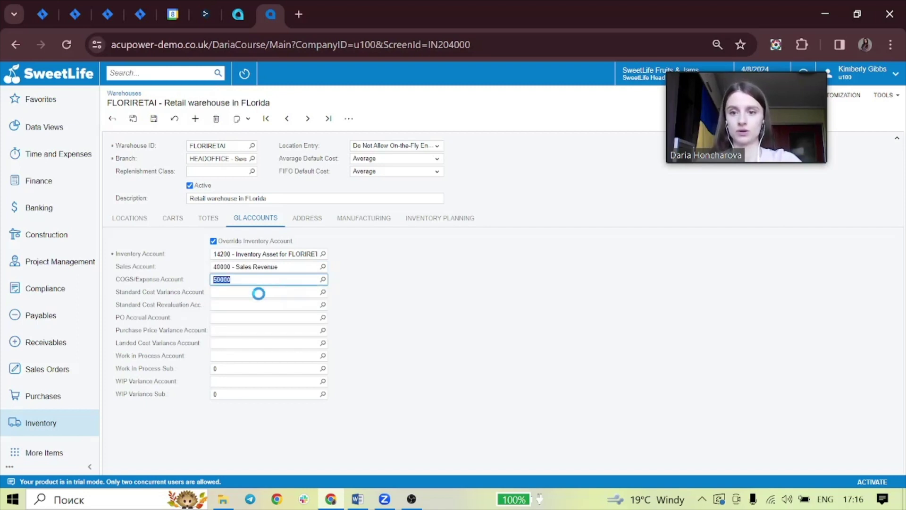
Step: Set the standard cost variance account to 52100 - Standard Cost Adjustments and the standard cost revaluation account to 52110
{"action": "left_click", "coordinate": [267, 292]}
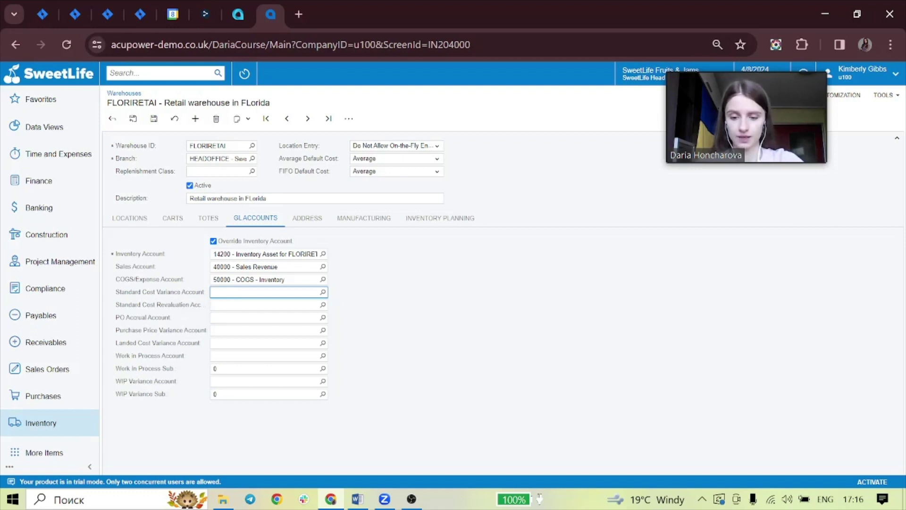
{"action": "type", "text": "52100"}
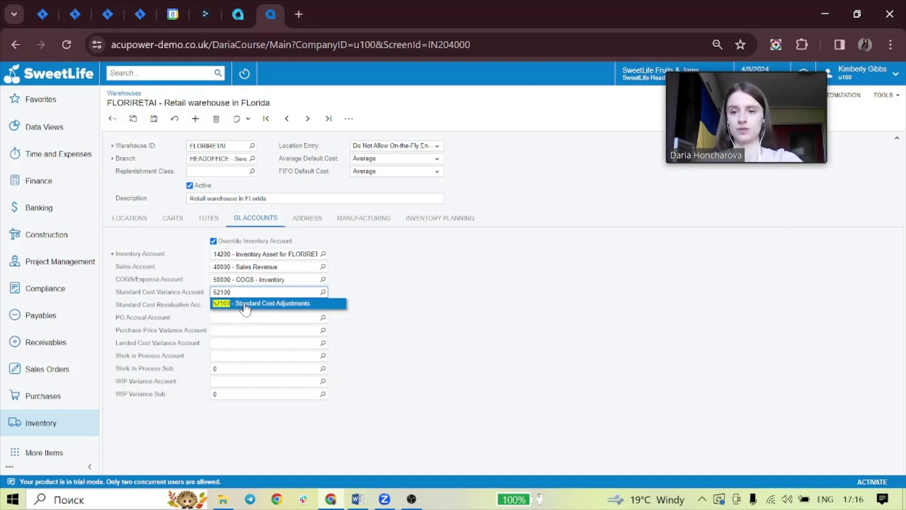
{"action": "left_click", "coordinate": [245, 305]}
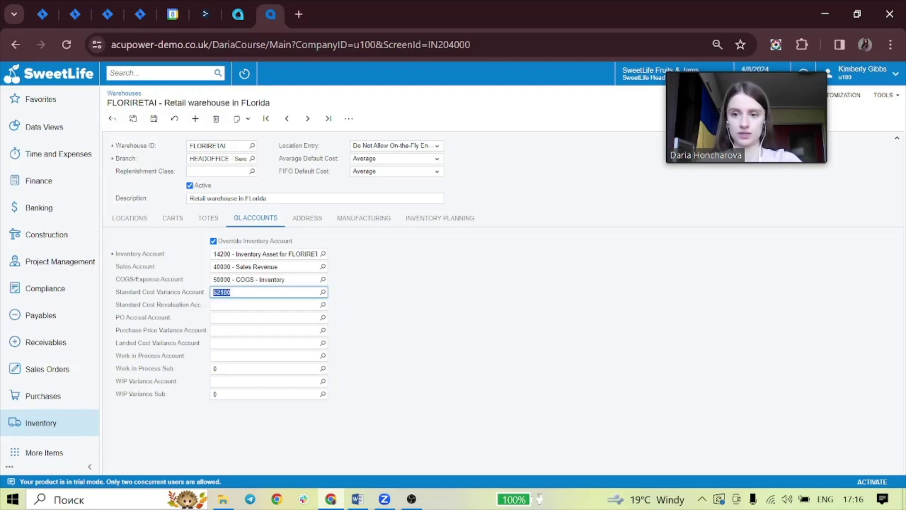
{"action": "key", "text": "Tab"}
{"action": "type", "text": "52"}
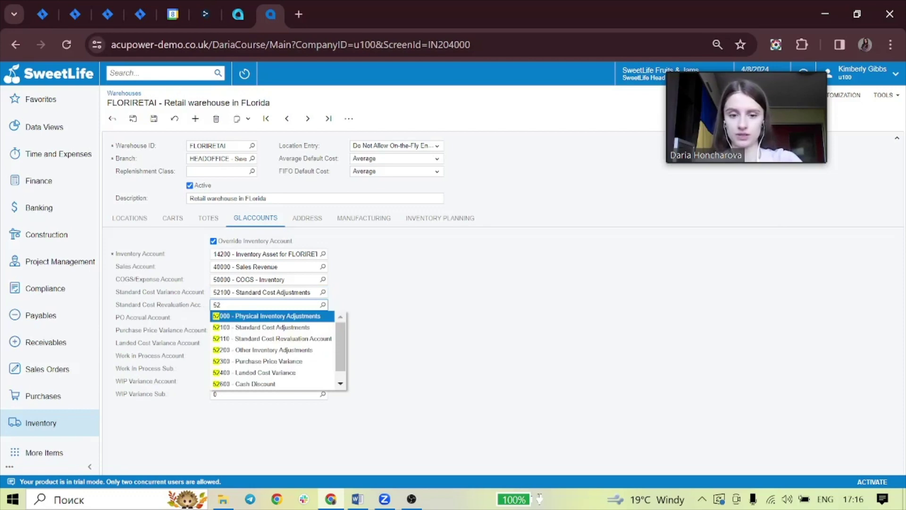
{"action": "type", "text": "11"}
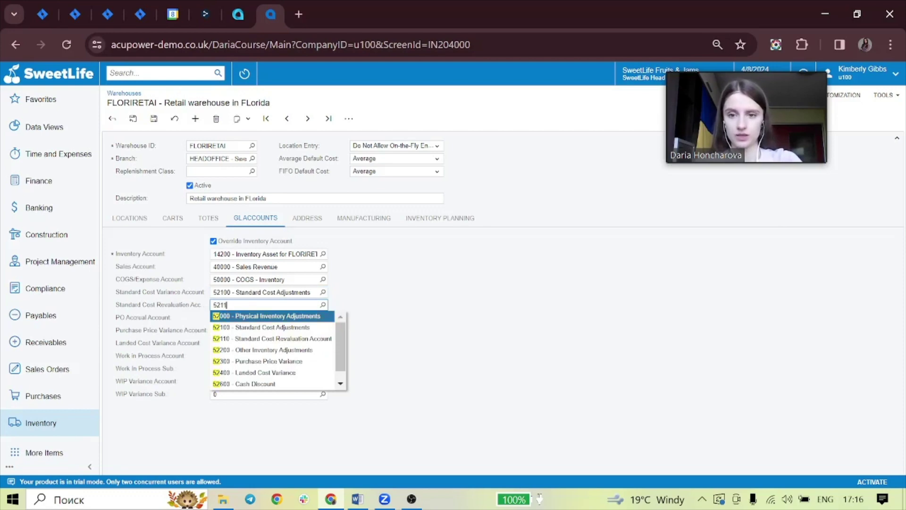
{"action": "left_click", "coordinate": [245, 316]}
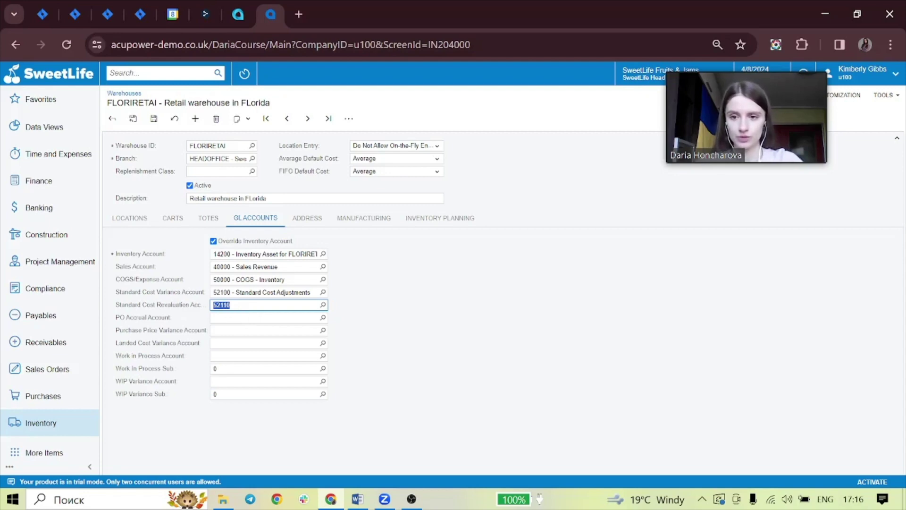
{"action": "key", "text": "Tab"}
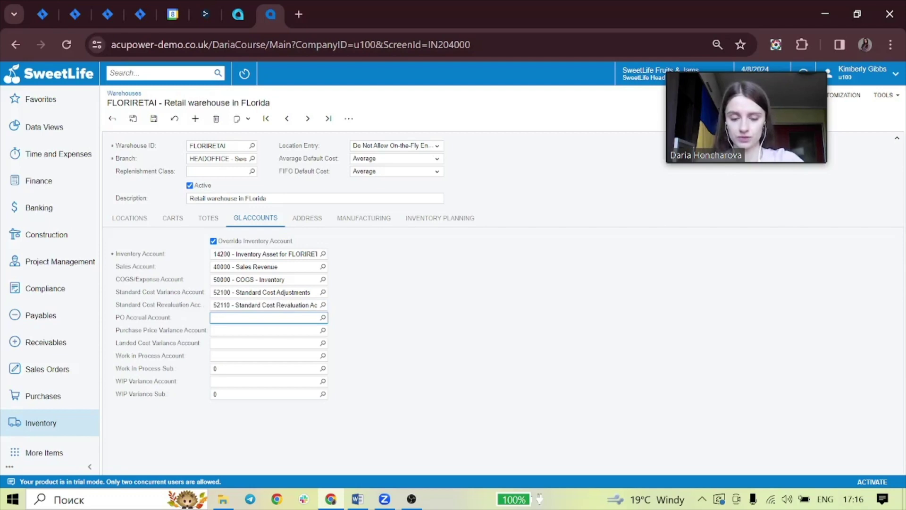
Step: Set the warehouse's PO accrual account to 20100 - Inventory Purchase Accrual
{"action": "type", "text": "201"}
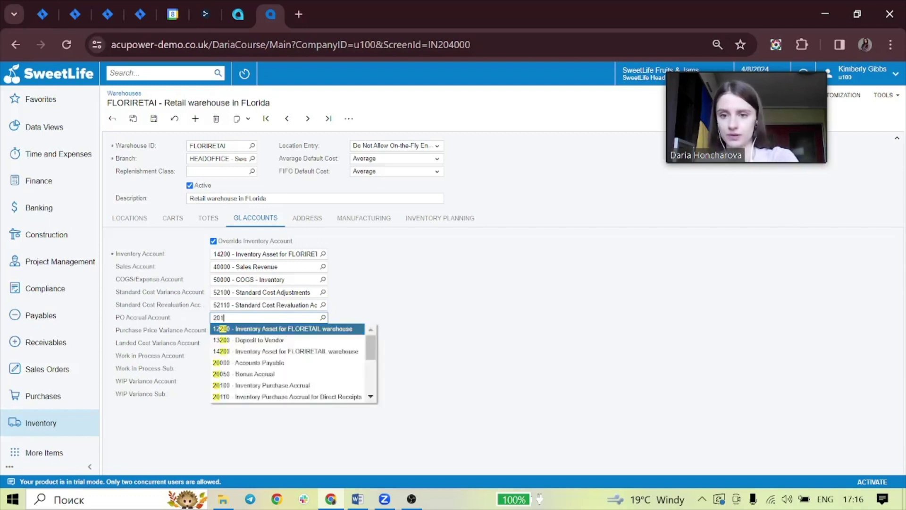
{"action": "type", "text": "00"}
{"action": "key", "text": "Return"}
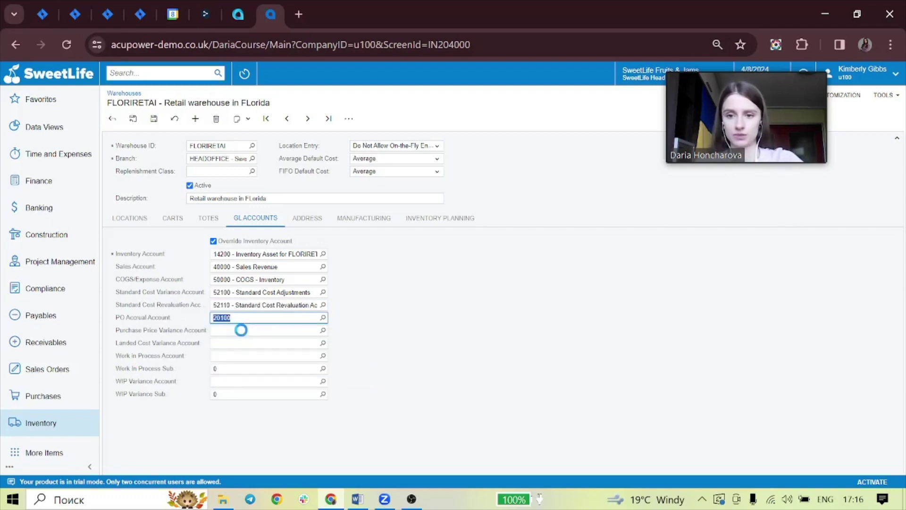
{"action": "key", "text": "Tab"}
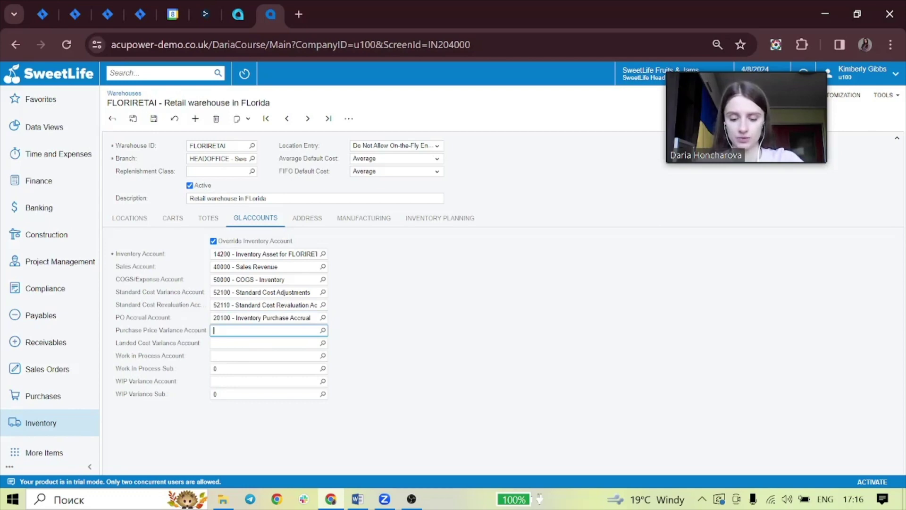
Step: Set the purchase price variance account to 52300 - Purchase Price Variance and the landed cost variance account to 52400 - Landed Cost Variance
{"action": "type", "text": "52300"}
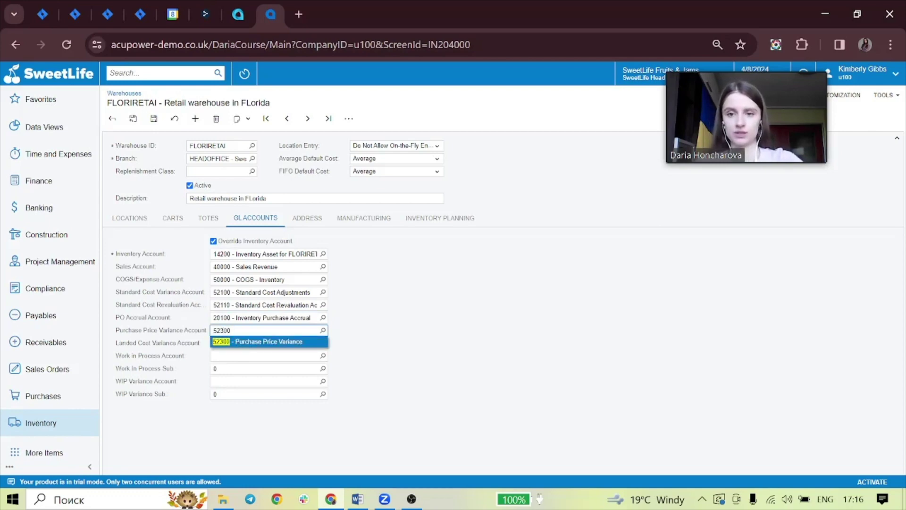
{"action": "left_click", "coordinate": [239, 341]}
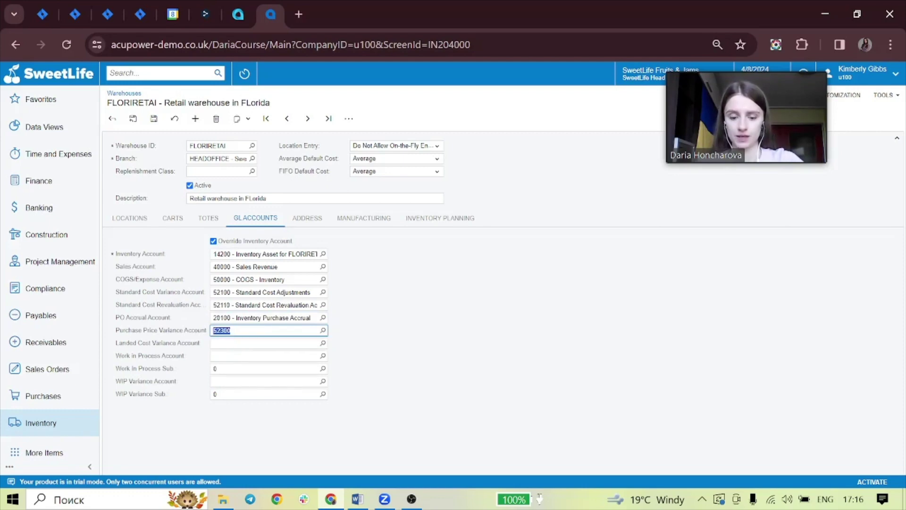
{"action": "key", "text": "Tab"}
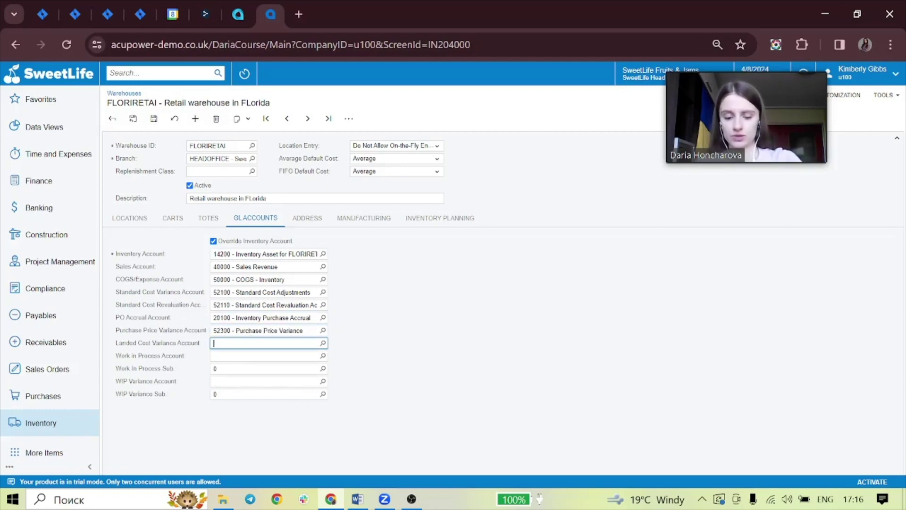
{"action": "type", "text": "52400"}
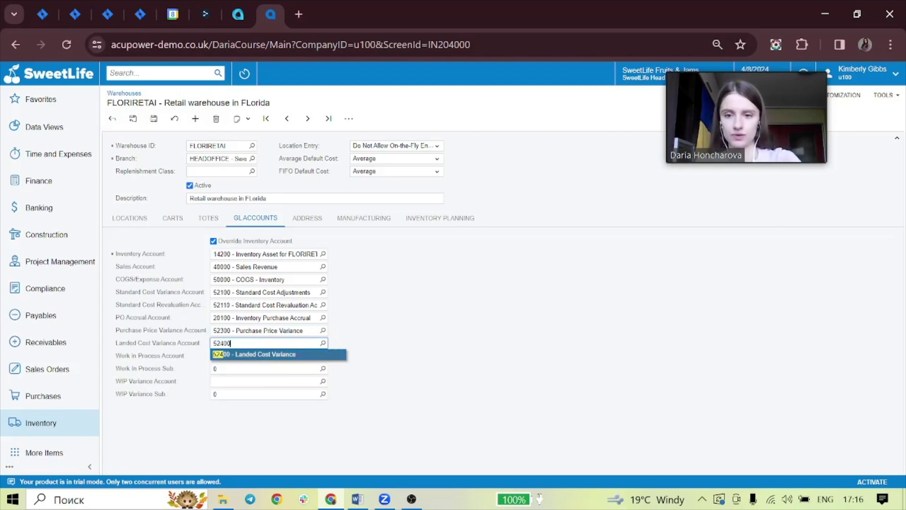
{"action": "left_click", "coordinate": [251, 354]}
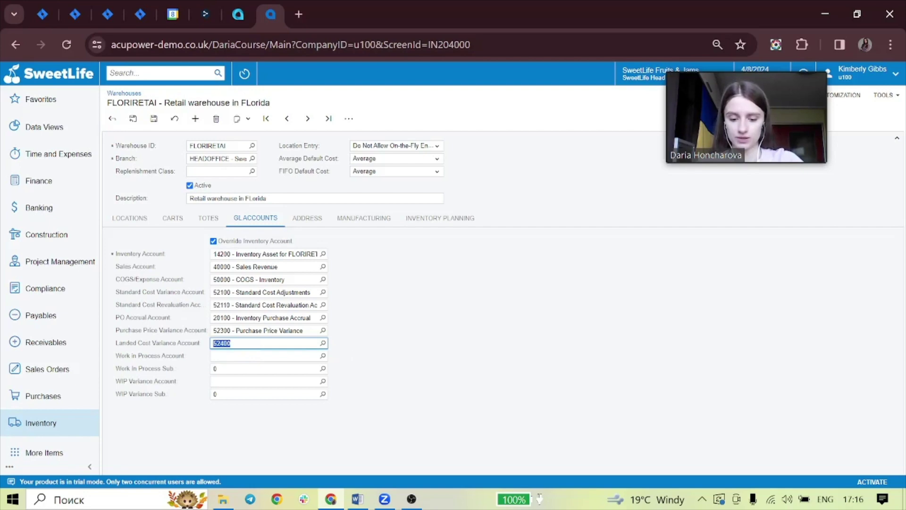
{"action": "left_click", "coordinate": [388, 354]}
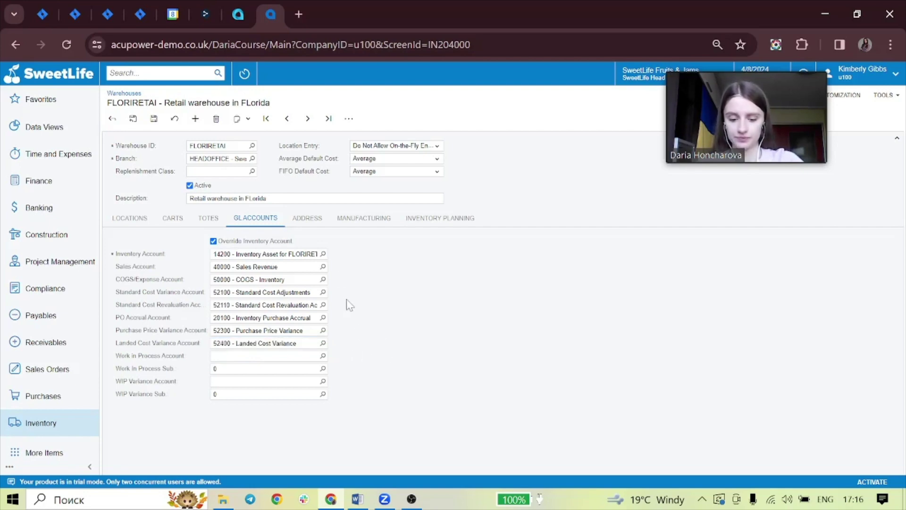
Step: Enter "SweetLife Head office and Wholesale Center" as the account name in the warehouse's contact details
{"action": "left_click", "coordinate": [308, 220]}
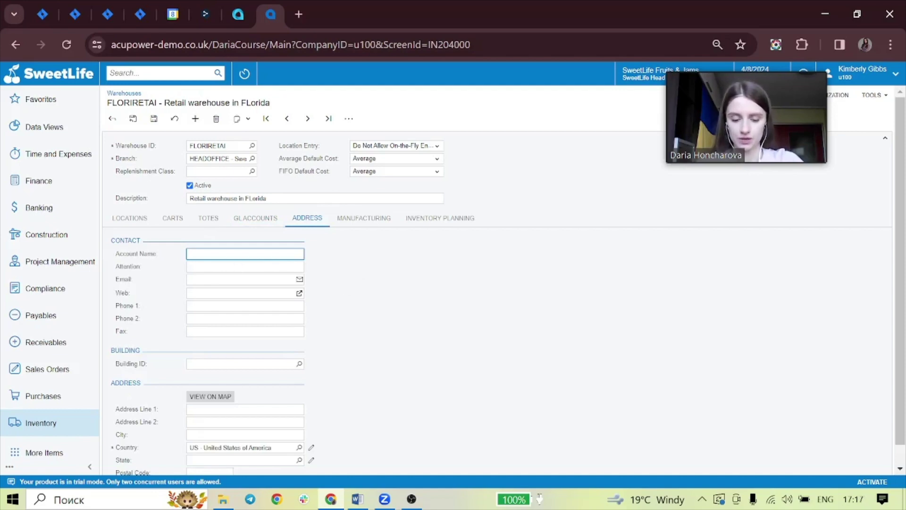
{"action": "type", "text": "Sw"}
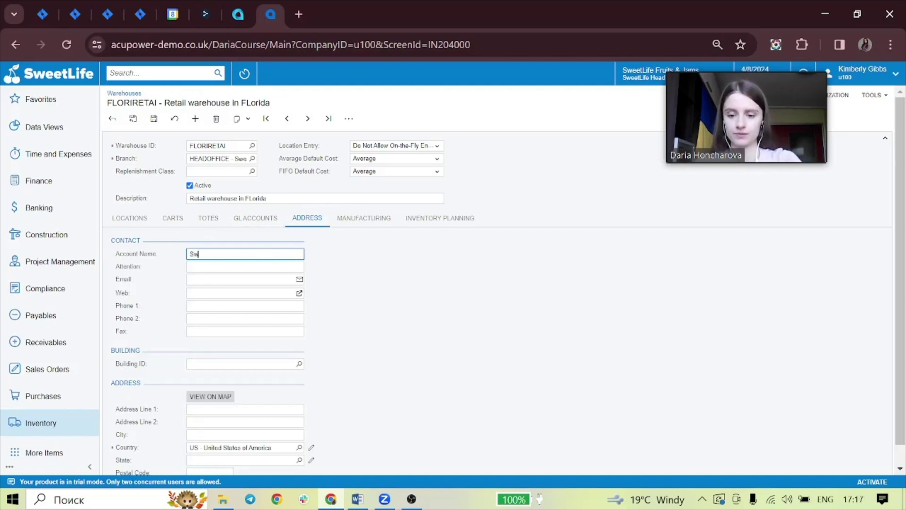
{"action": "type", "text": "eetLife"}
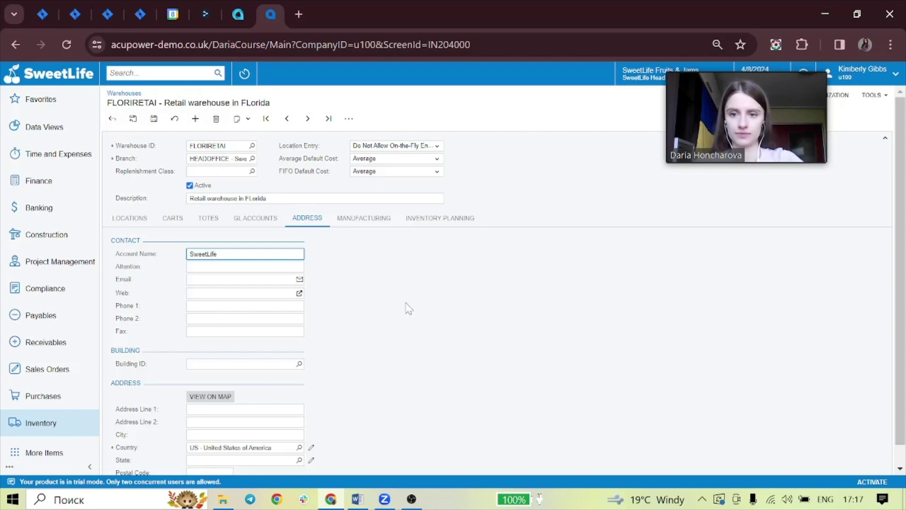
{"action": "type", "text": " Headoffice"}
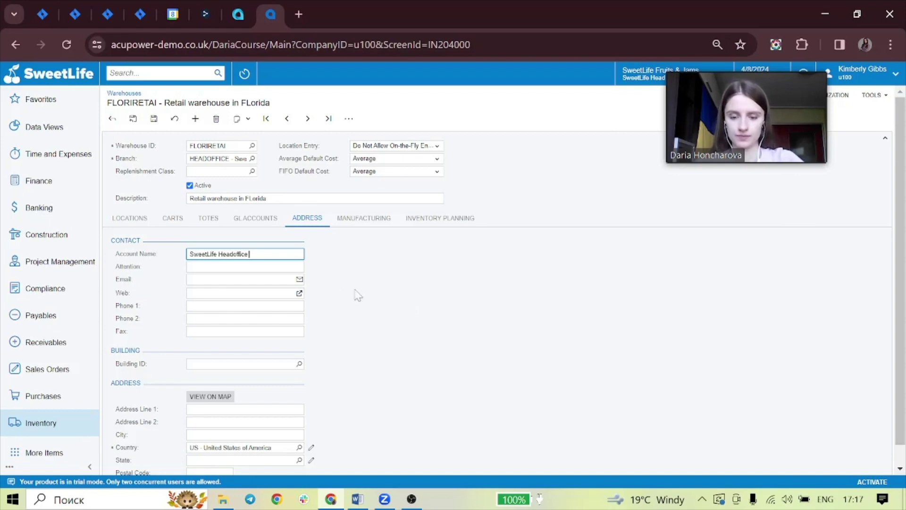
{"action": "left_click", "coordinate": [232, 254]}
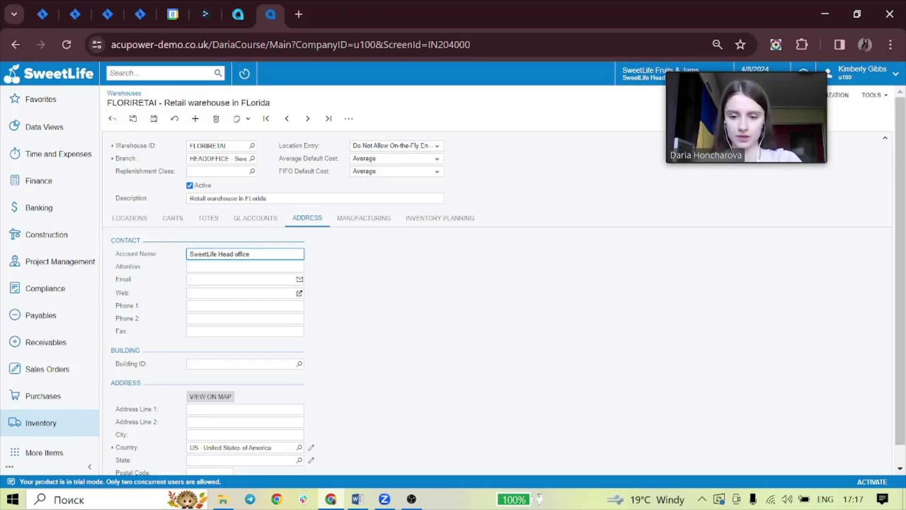
{"action": "type", "text": "and Wholesale Center"}
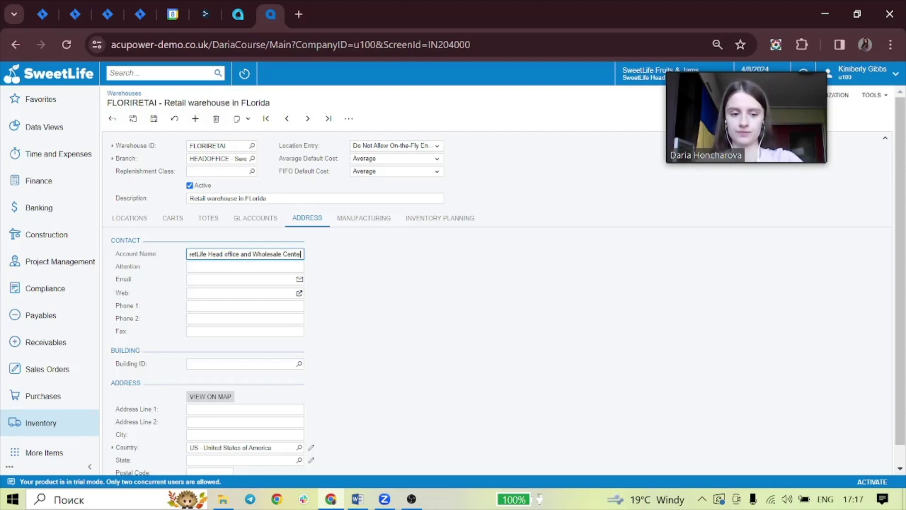
{"action": "key", "text": "Tab"}
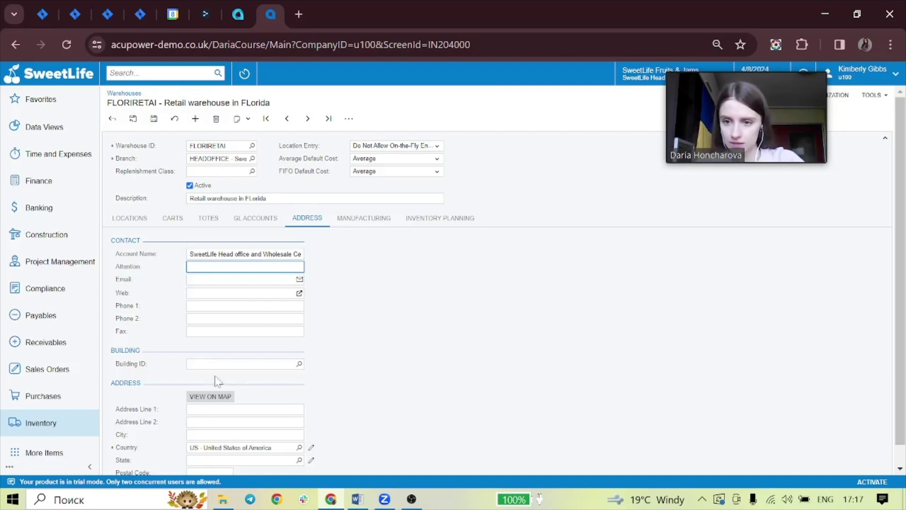
Step: Set the warehouse address's city to Miami and state to FL - FLORIDA, and save the warehouse
{"action": "scroll", "coordinate": [264, 356], "scroll_direction": "down", "scroll_amount": 1}
{"action": "left_click", "coordinate": [244, 414]}
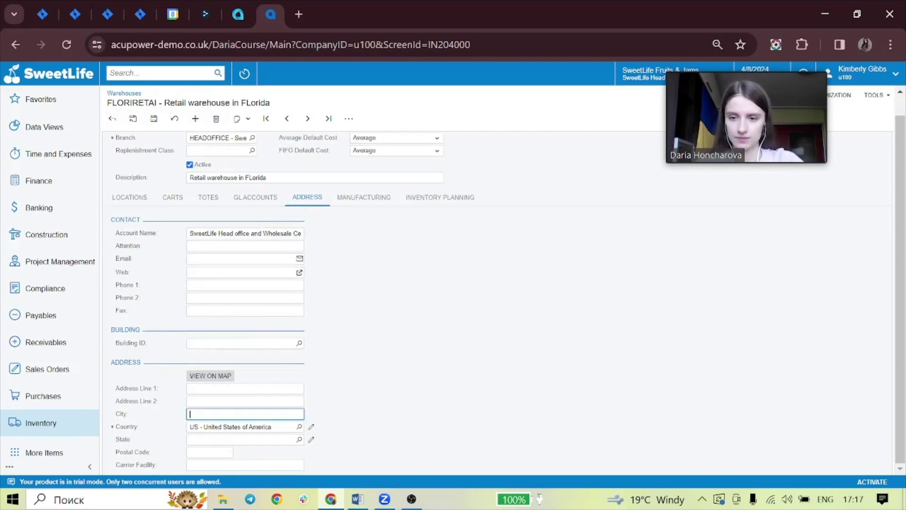
{"action": "type", "text": "Miami"}
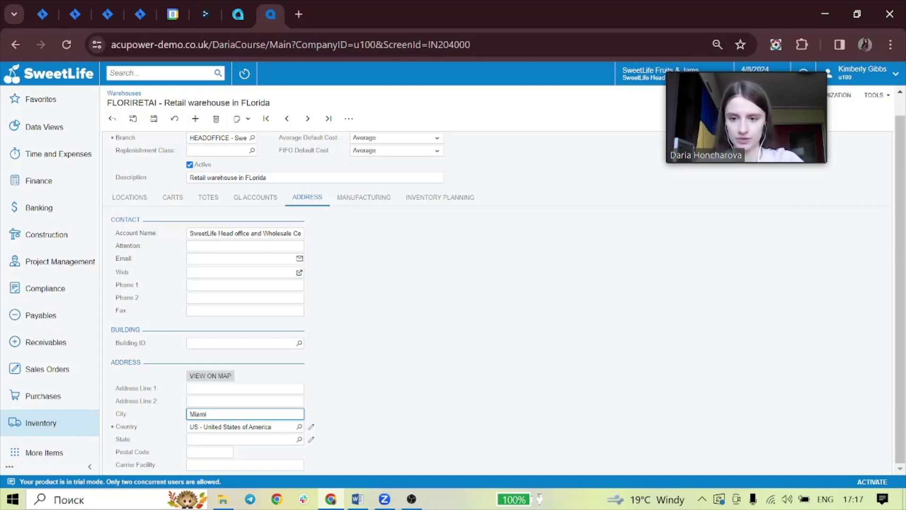
{"action": "left_click", "coordinate": [221, 440]}
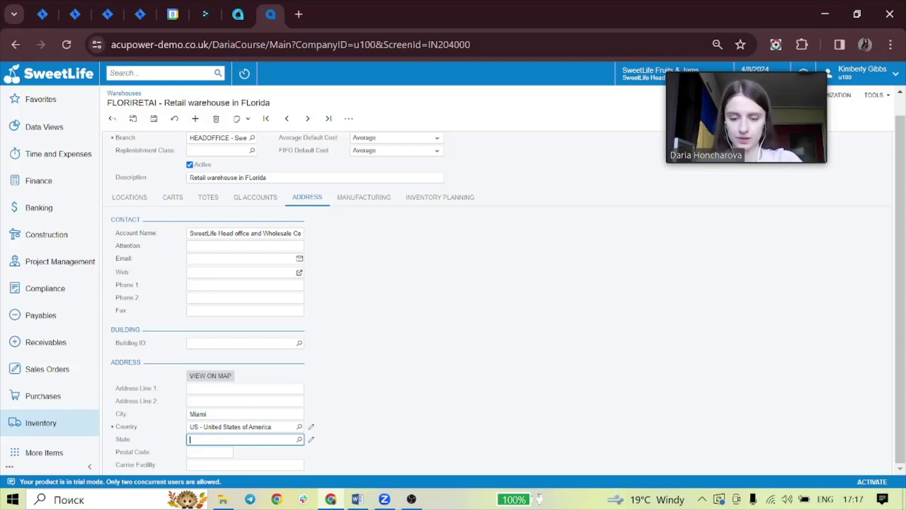
{"action": "type", "text": "FL"}
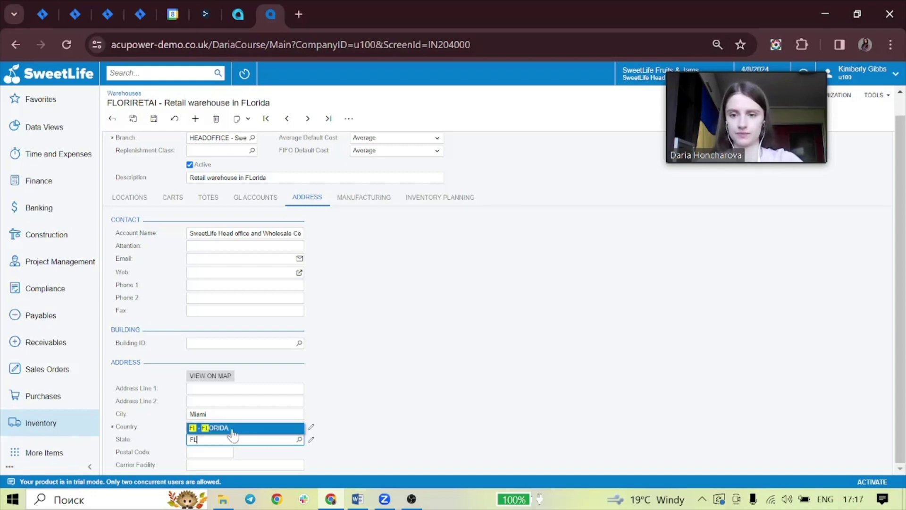
{"action": "left_click", "coordinate": [232, 428]}
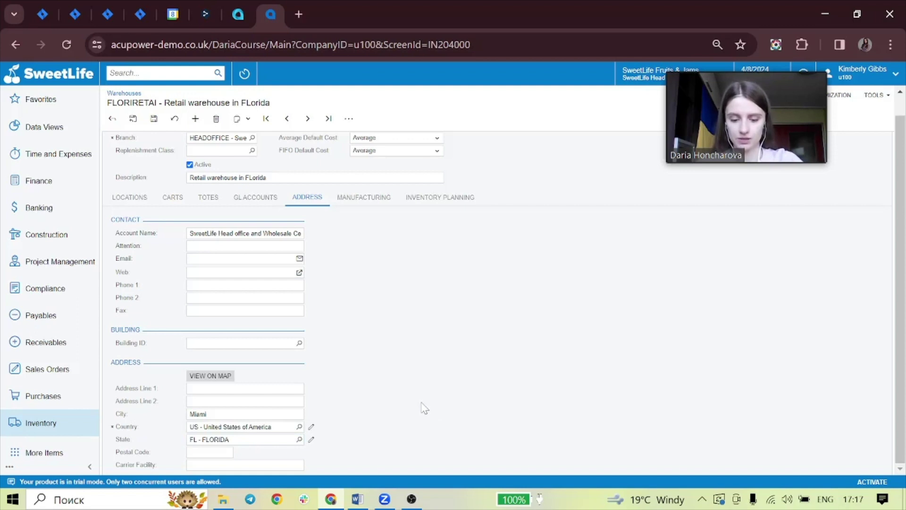
{"action": "left_click", "coordinate": [154, 122]}
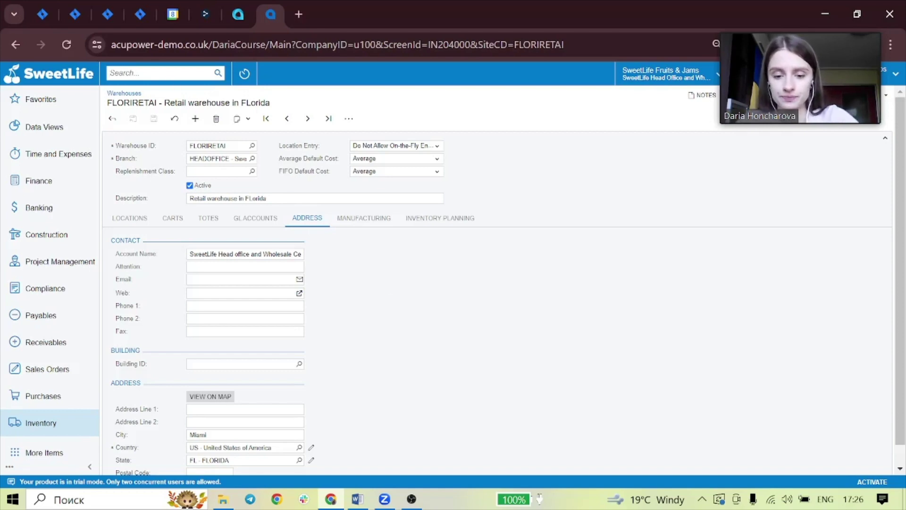
Step: Find the Posting Classes form and open the FDI (Food Items) posting class
{"action": "type", "text": "postin"}
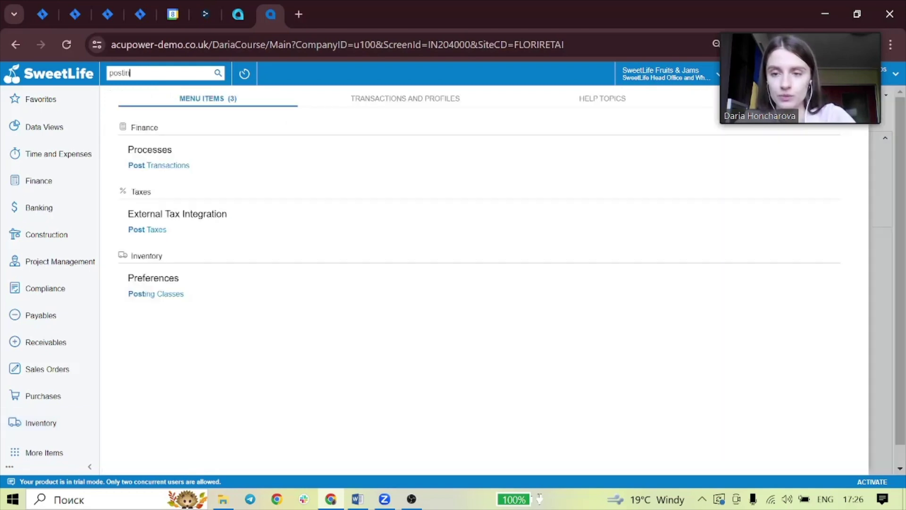
{"action": "type", "text": "g classes"}
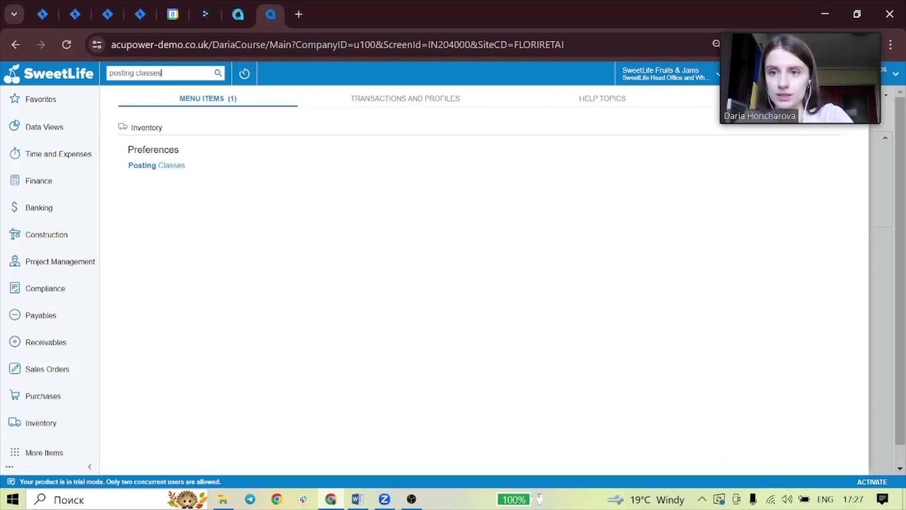
{"action": "left_click", "coordinate": [181, 165]}
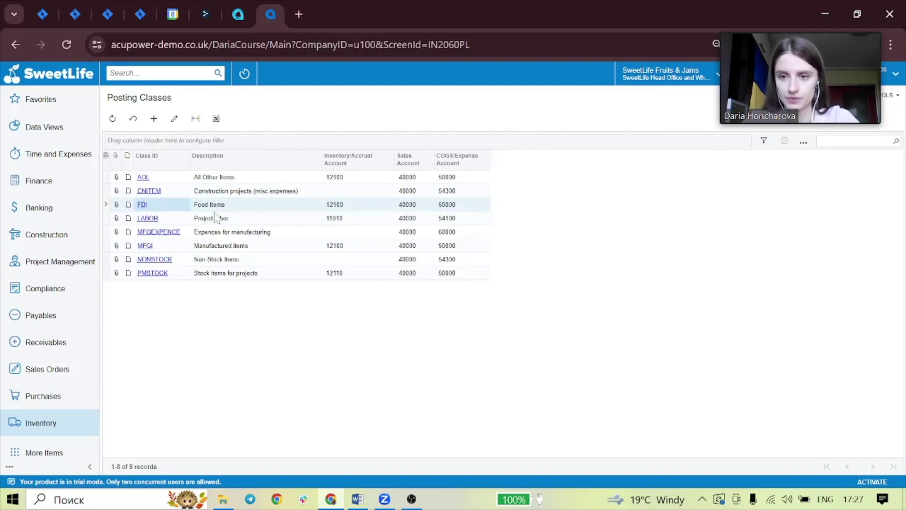
{"action": "left_click", "coordinate": [143, 206]}
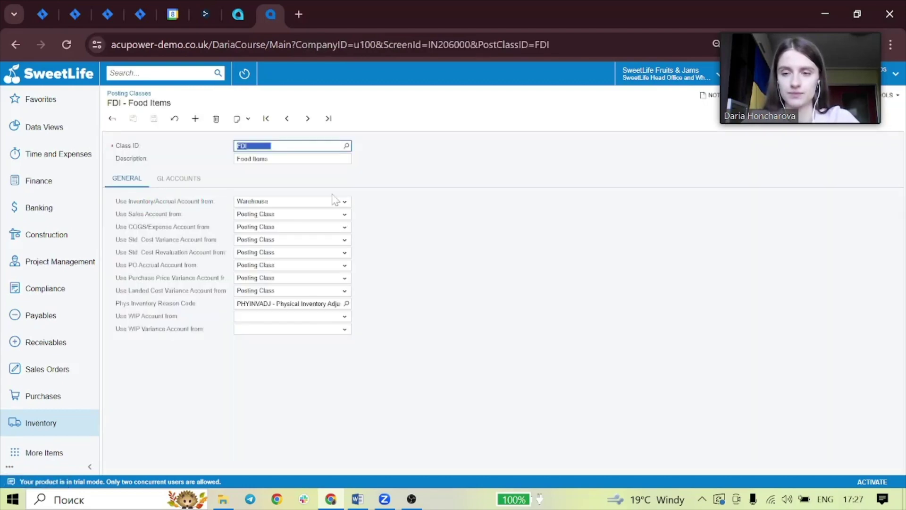
Step: Set the FDI posting class to use the inventory/accrual account from Warehouse, and save it
{"action": "left_click", "coordinate": [333, 203]}
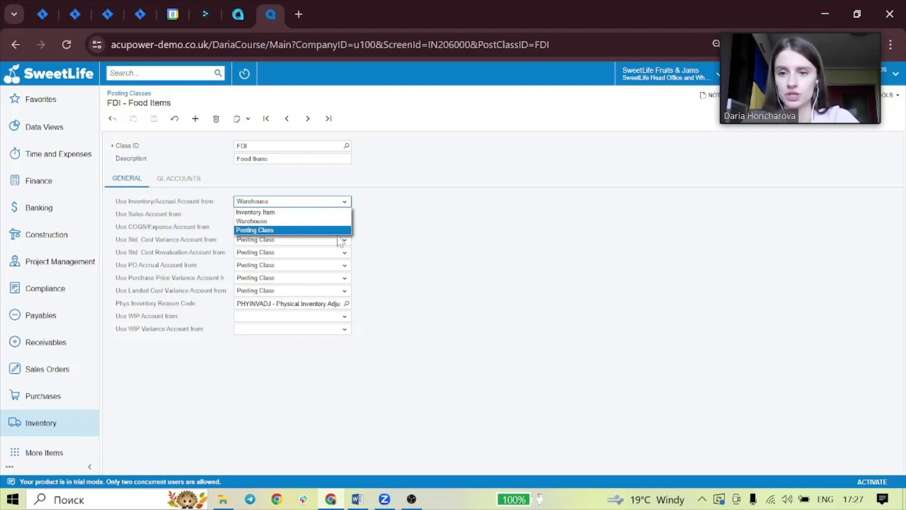
{"action": "left_click", "coordinate": [312, 224]}
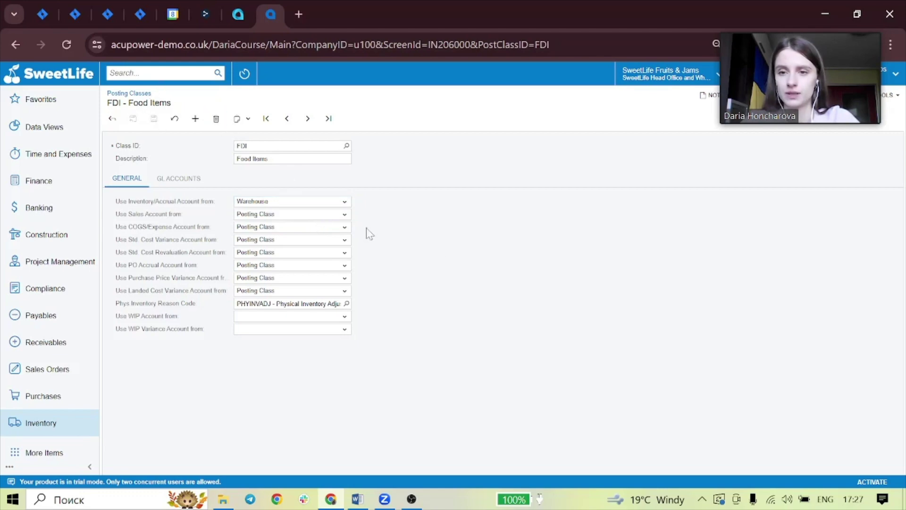
{"action": "left_click", "coordinate": [311, 203]}
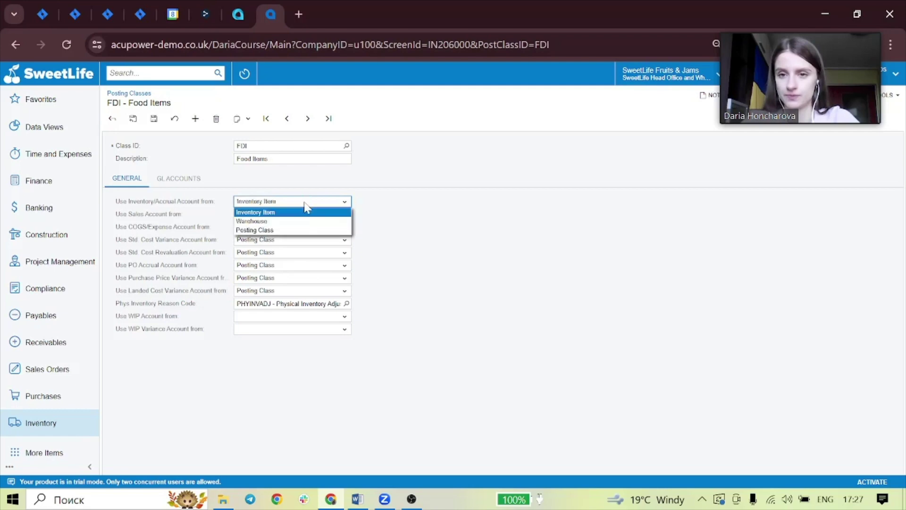
{"action": "left_click", "coordinate": [299, 221]}
{"action": "left_click", "coordinate": [154, 118]}
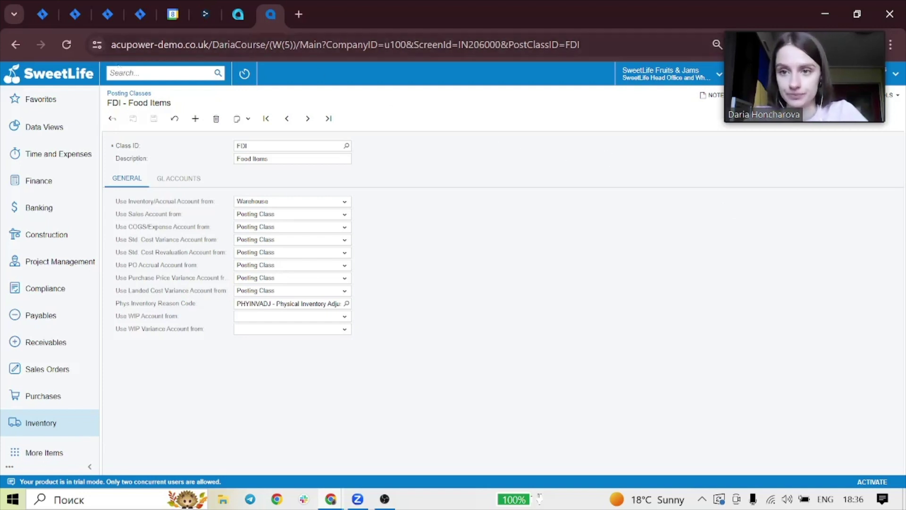
Step: Go to the Stock Items list, filter it by "dragon", and open the DRAGONFR item
{"action": "left_click", "coordinate": [156, 73]}
{"action": "type", "text": "stock"}
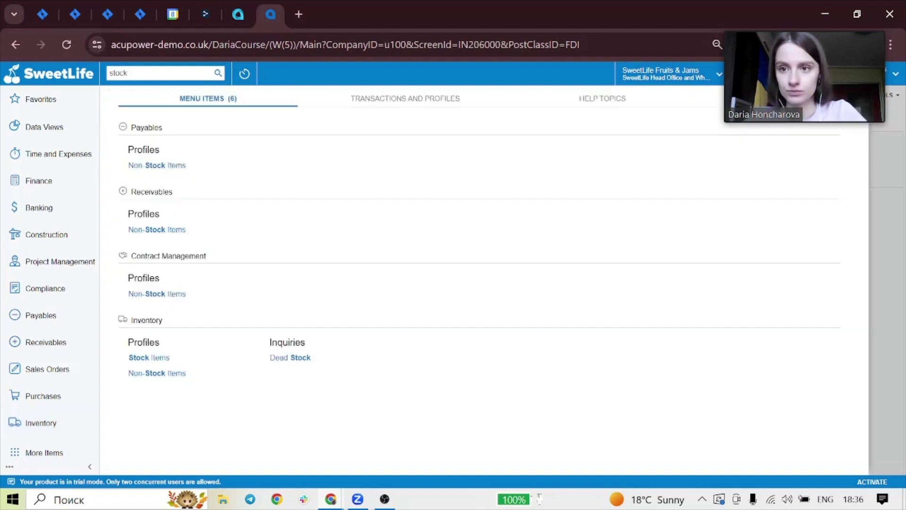
{"action": "left_click", "coordinate": [162, 356]}
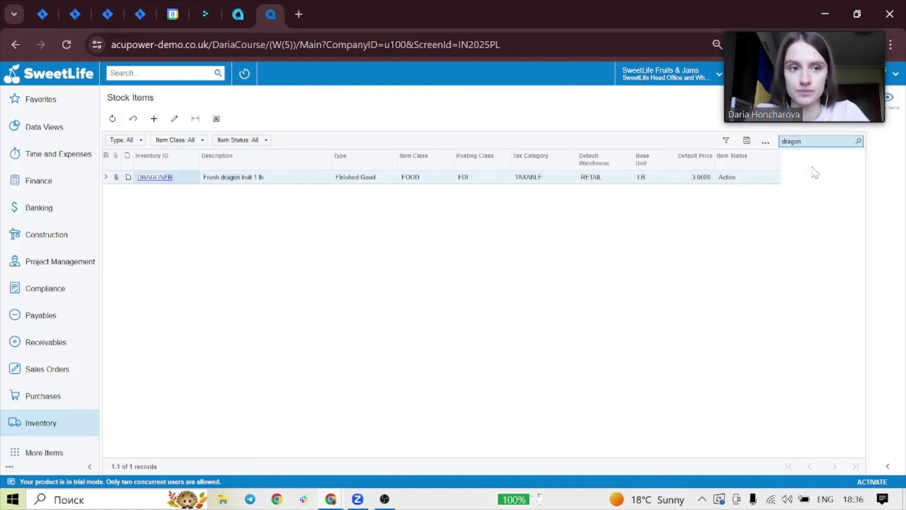
{"action": "key", "text": "ctrl+a"}
{"action": "key", "text": "BackSpace"}
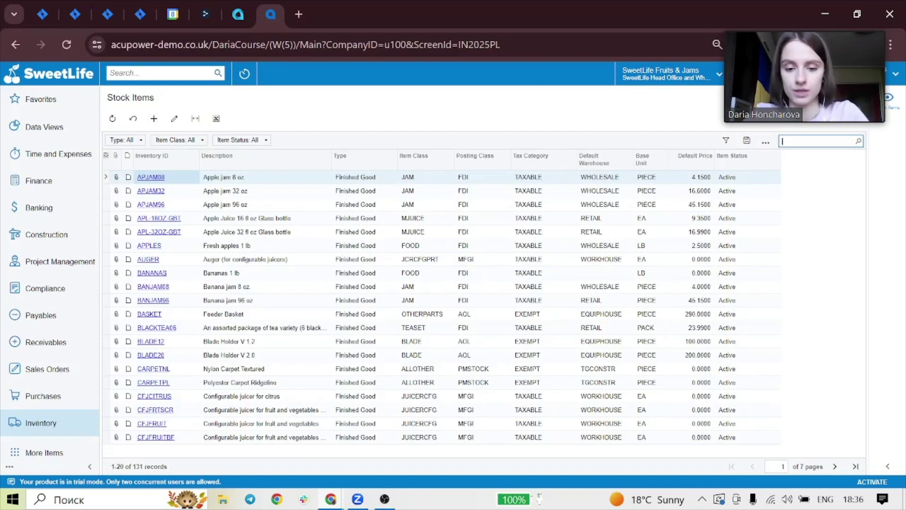
{"action": "type", "text": "dragon"}
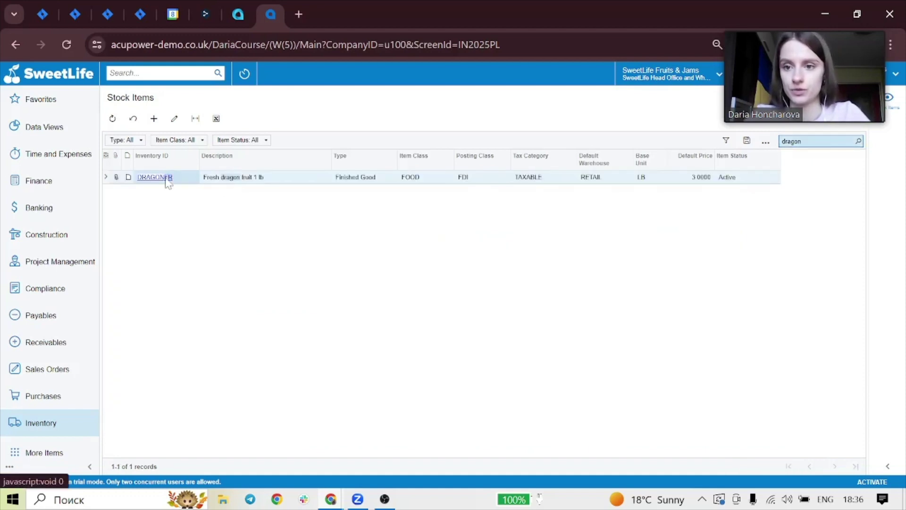
{"action": "left_click", "coordinate": [166, 178]}
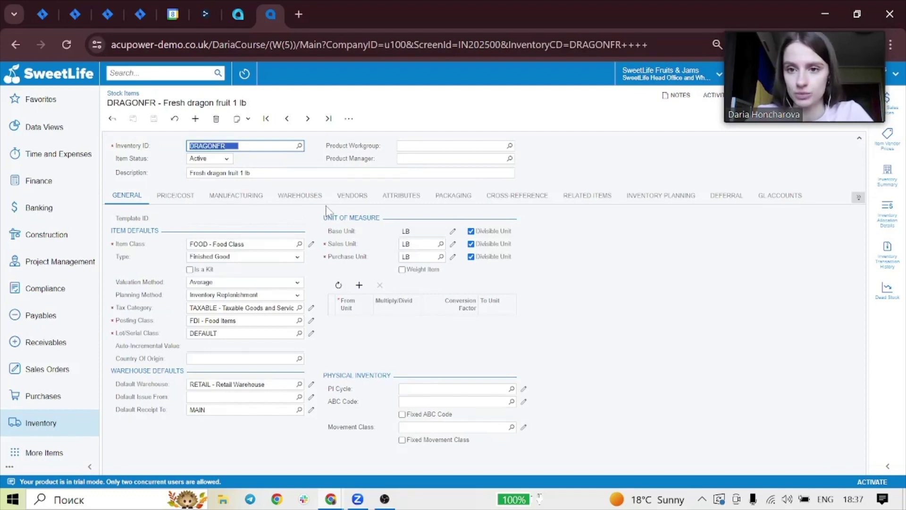
Step: Add a warehouse detail record to the DRAGONFR item and assign it to the FLORIRETAI warehouse
{"action": "left_click", "coordinate": [306, 196]}
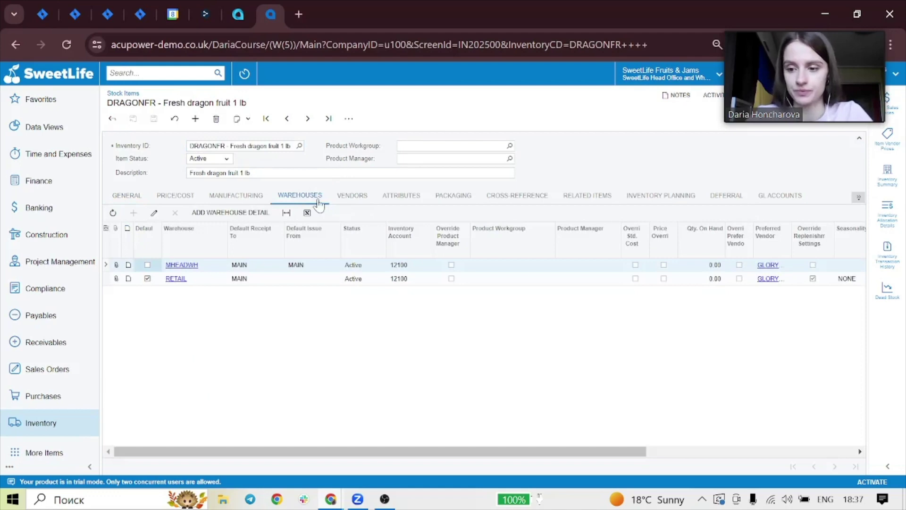
{"action": "left_click", "coordinate": [222, 213]}
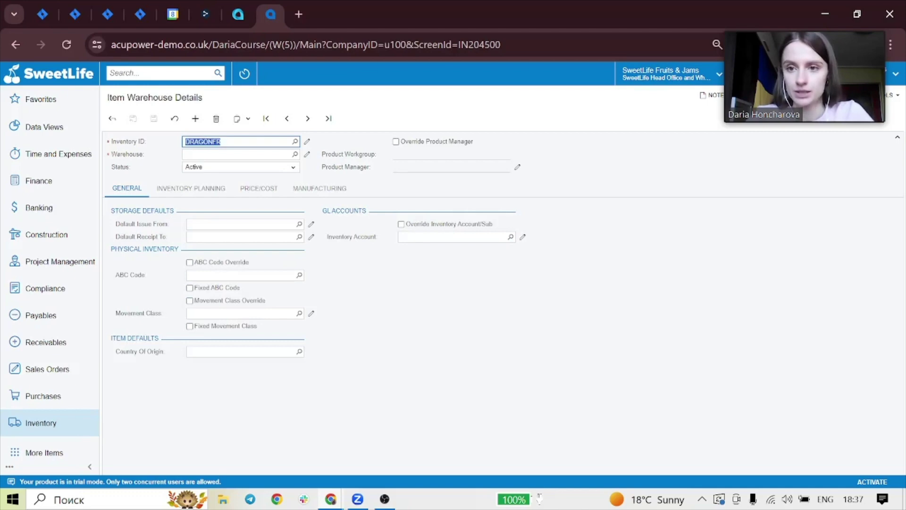
{"action": "left_click", "coordinate": [294, 156]}
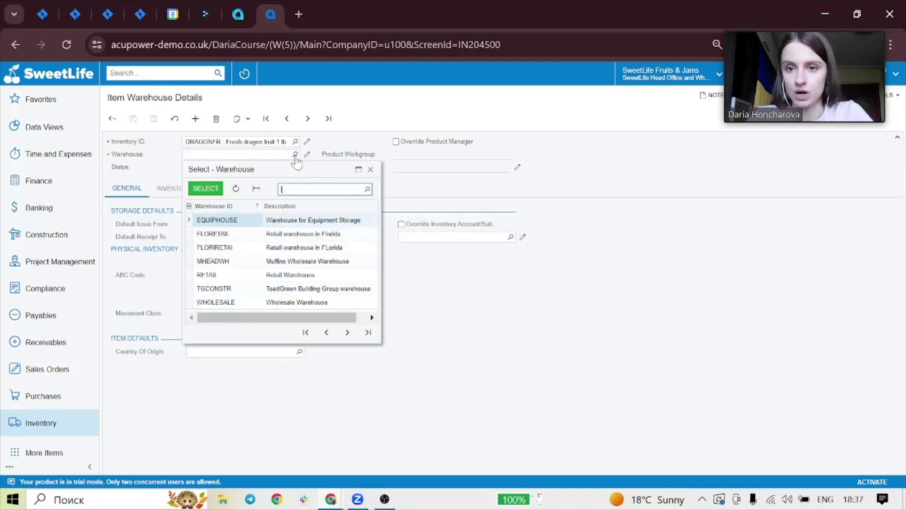
{"action": "double_click", "coordinate": [230, 248]}
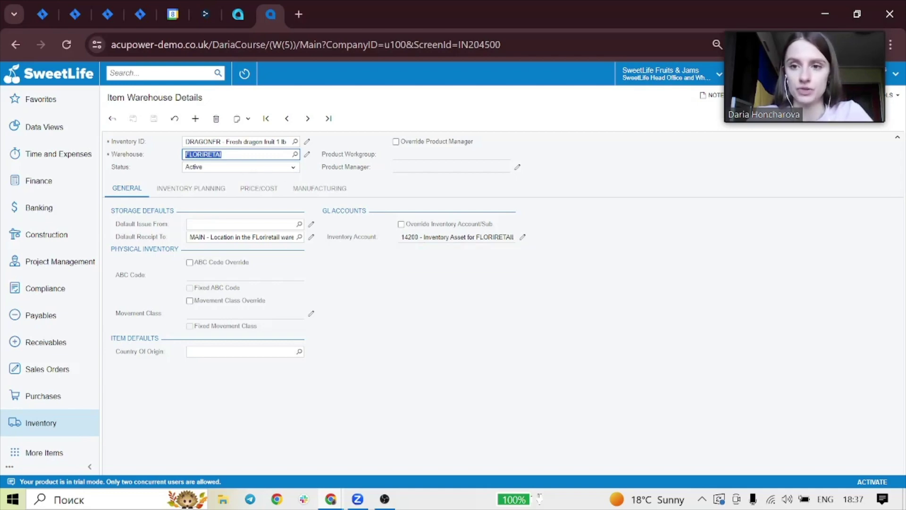
{"action": "left_click", "coordinate": [432, 292]}
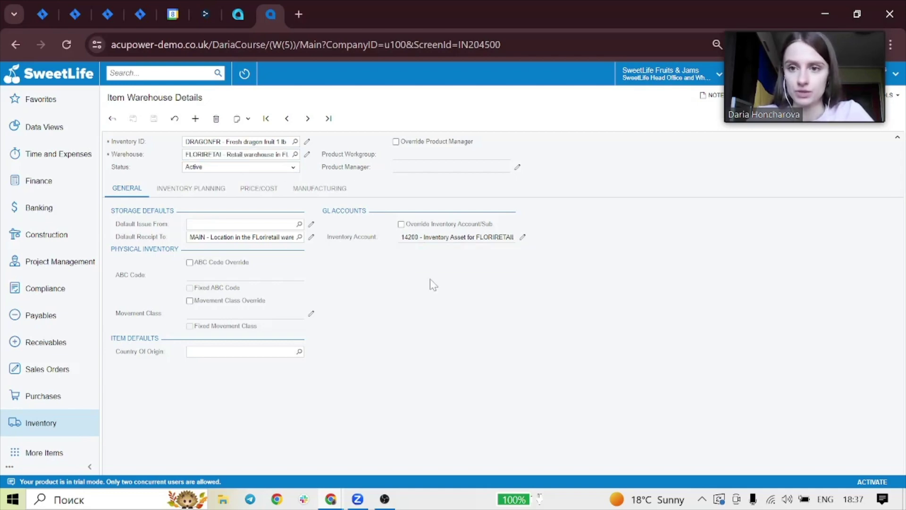
{"action": "left_click", "coordinate": [295, 154]}
{"action": "double_click", "coordinate": [240, 253]}
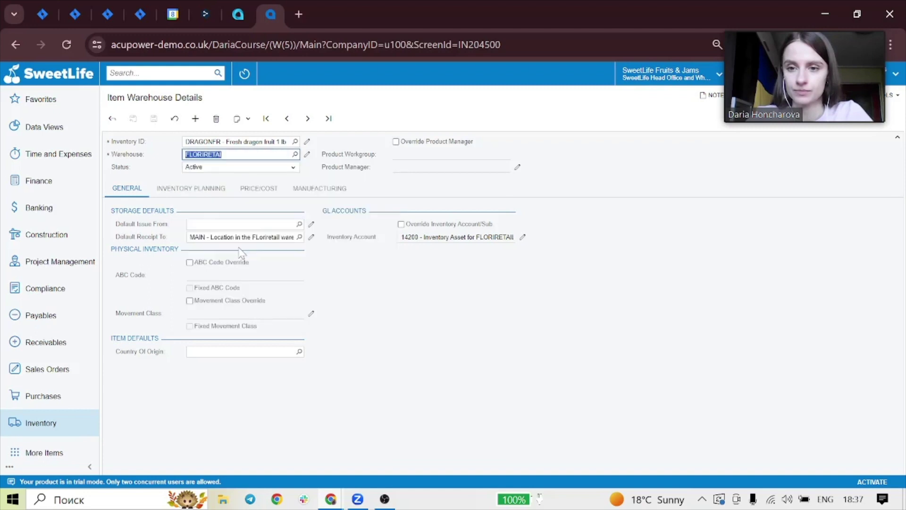
{"action": "left_click", "coordinate": [154, 119]}
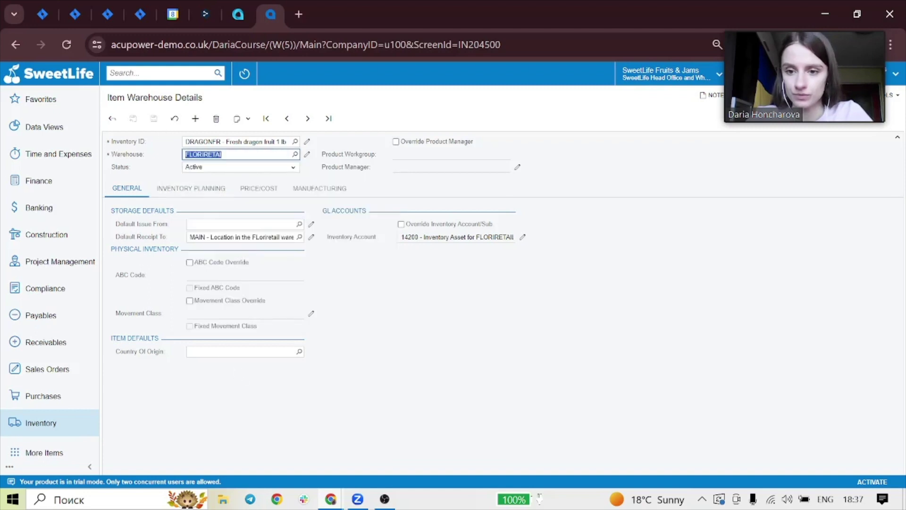
Step: Set the country of origin to MX - Mexico in the DRAGONFR warehouse details and save the record
{"action": "left_click", "coordinate": [241, 352]}
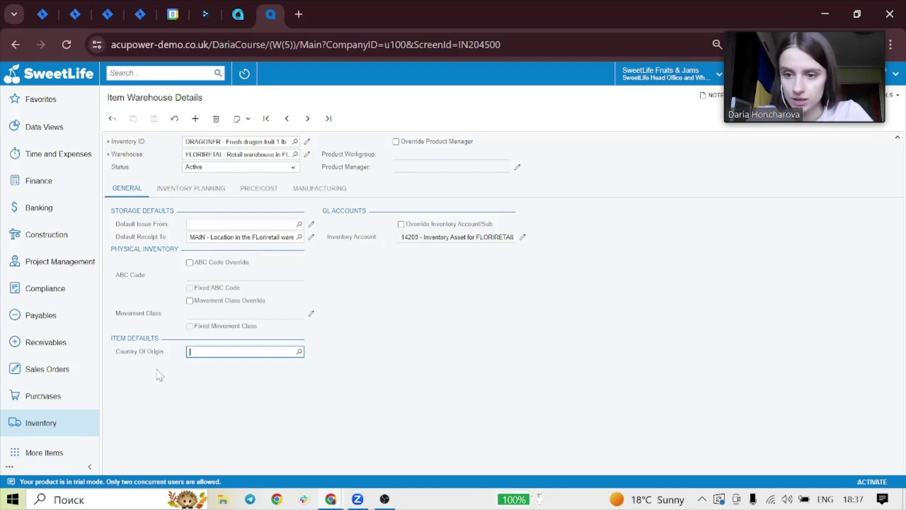
{"action": "type", "text": "mx"}
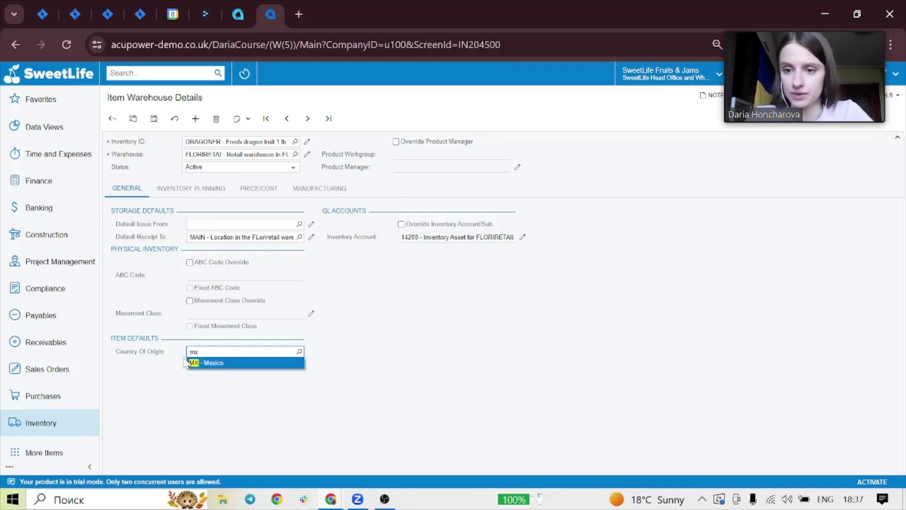
{"action": "left_click", "coordinate": [206, 365]}
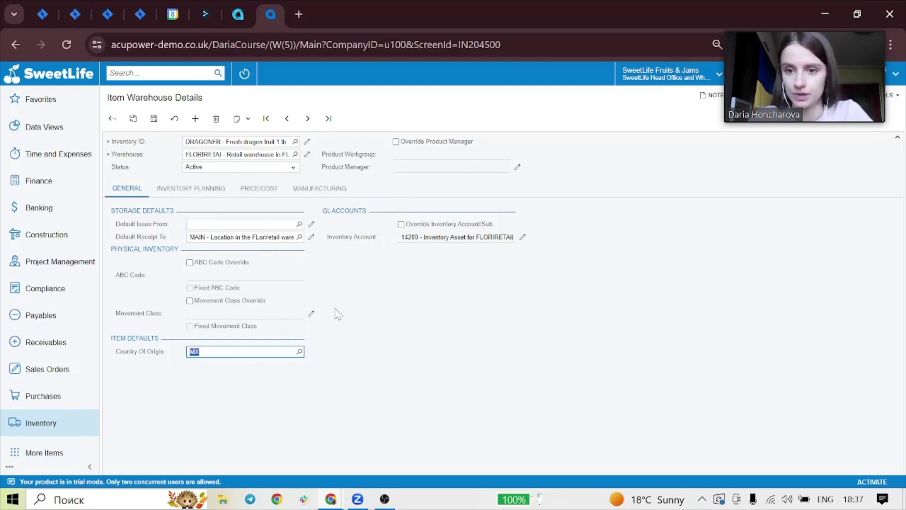
{"action": "left_click", "coordinate": [155, 121]}
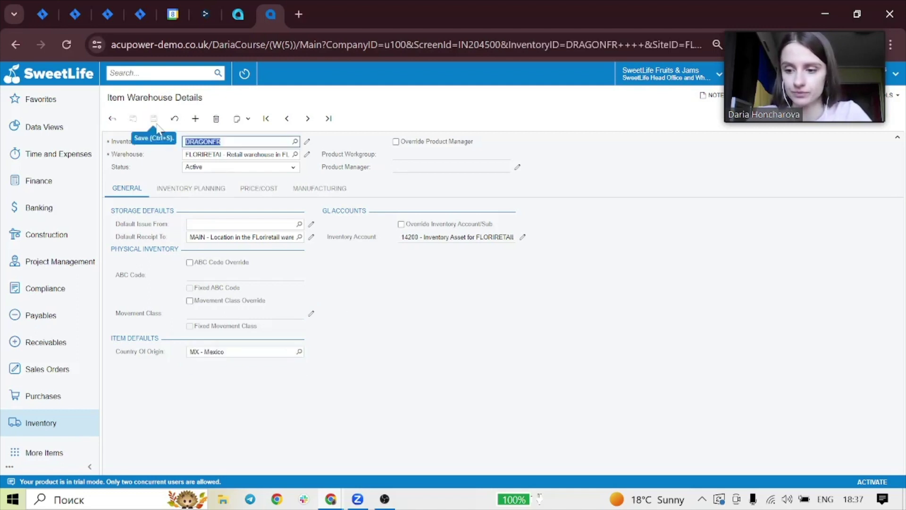
Step: Search for "stock item", go to the inventory Stock Items list, and reopen the DRAGONFR item
{"action": "left_click", "coordinate": [170, 73]}
{"action": "type", "text": "stock item"}
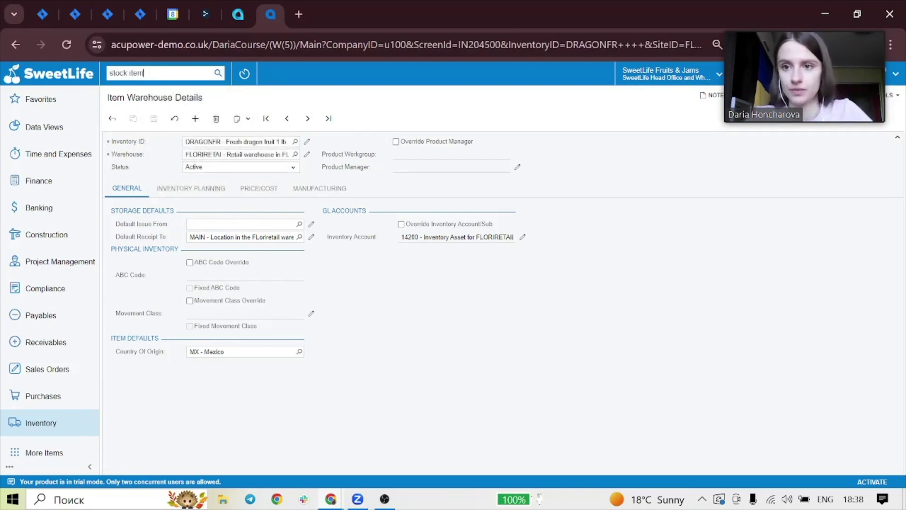
{"action": "key", "text": "Return"}
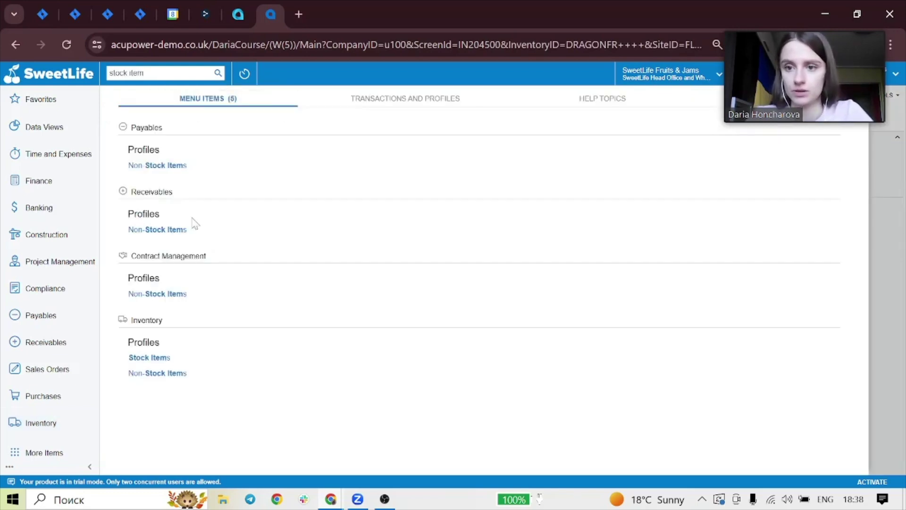
{"action": "left_click", "coordinate": [172, 356]}
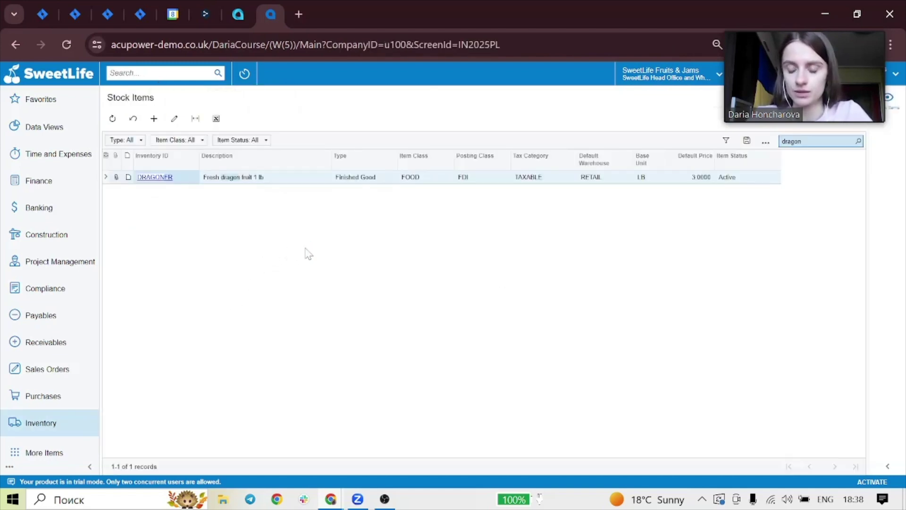
{"action": "left_click", "coordinate": [163, 183]}
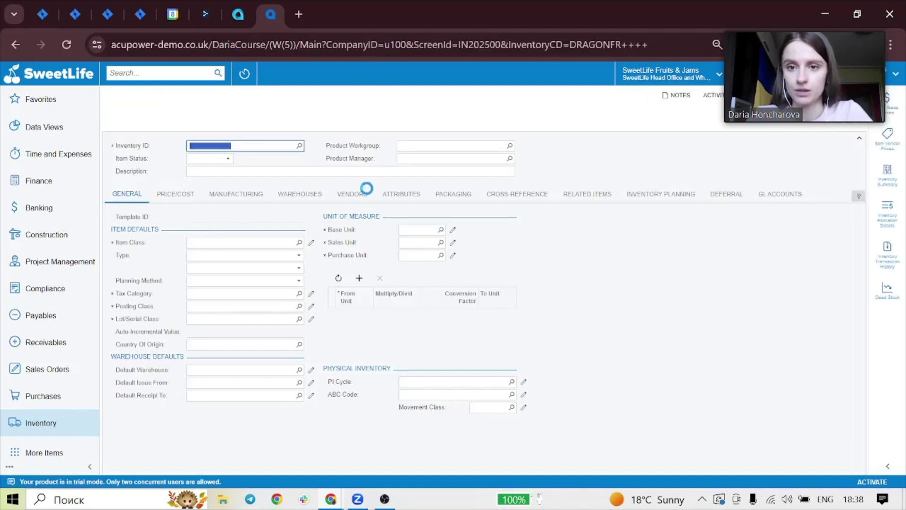
Step: Make FLORIRETAI the default warehouse of the DRAGONFR item and save the item
{"action": "left_click", "coordinate": [300, 203]}
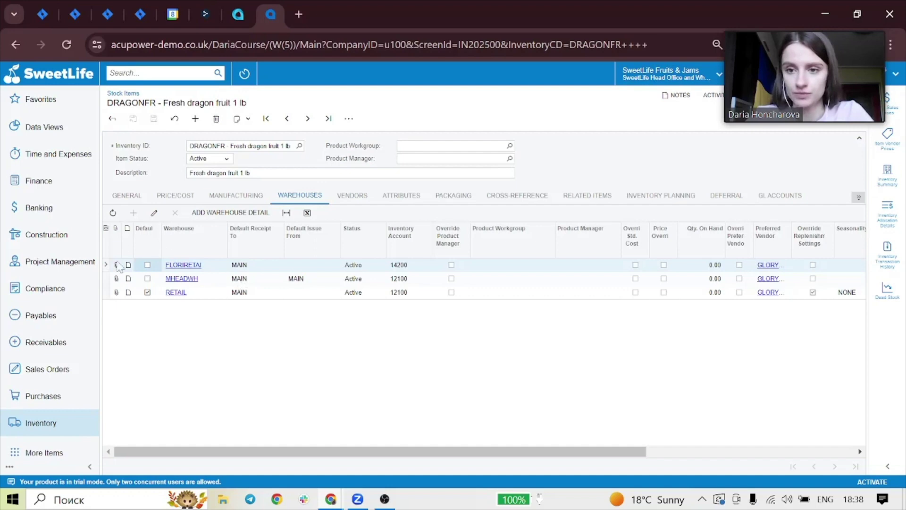
{"action": "left_click", "coordinate": [147, 264]}
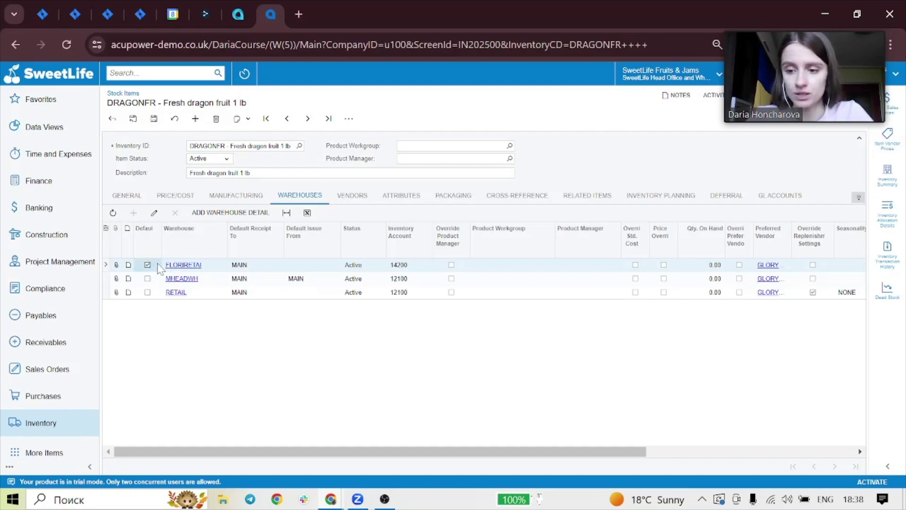
{"action": "left_click", "coordinate": [156, 119]}
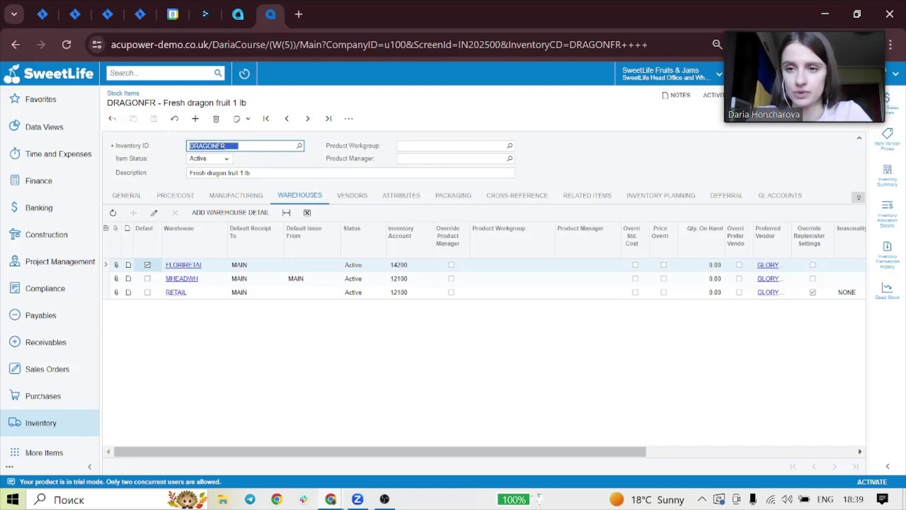
Step: Switch to the GUAVAS stock item and show its general settings
{"action": "key", "text": "BackSpace"}
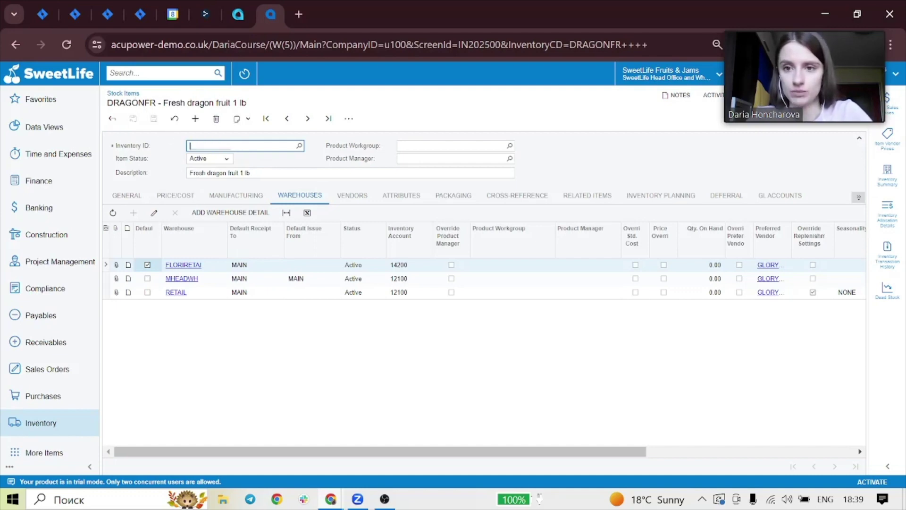
{"action": "type", "text": "GUAVAS"}
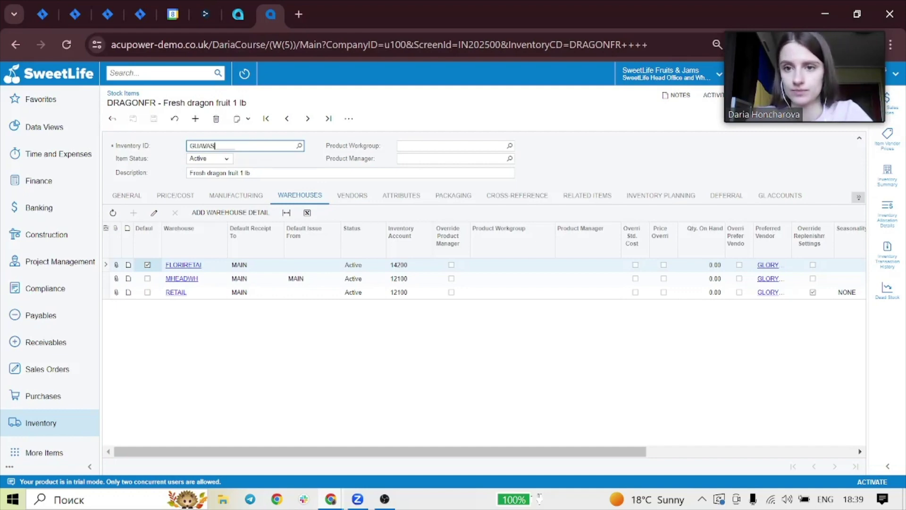
{"action": "key", "text": "Tab"}
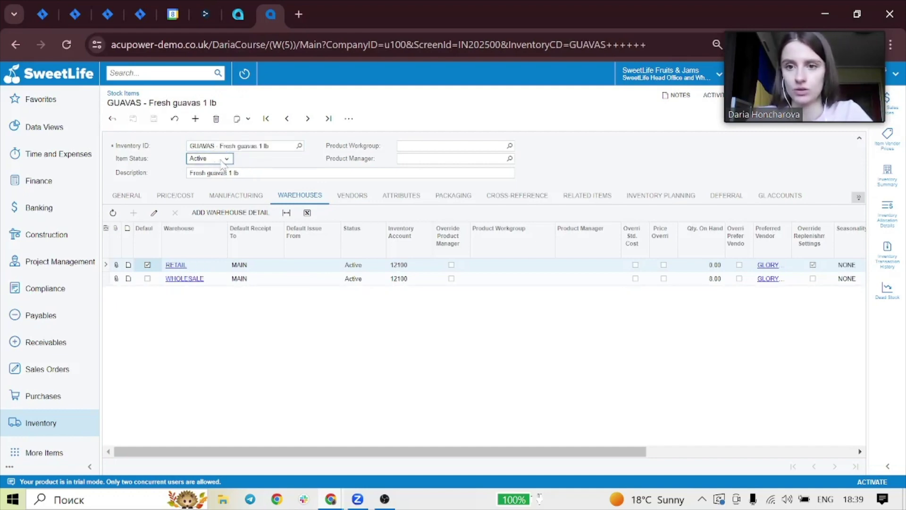
{"action": "left_click", "coordinate": [298, 146]}
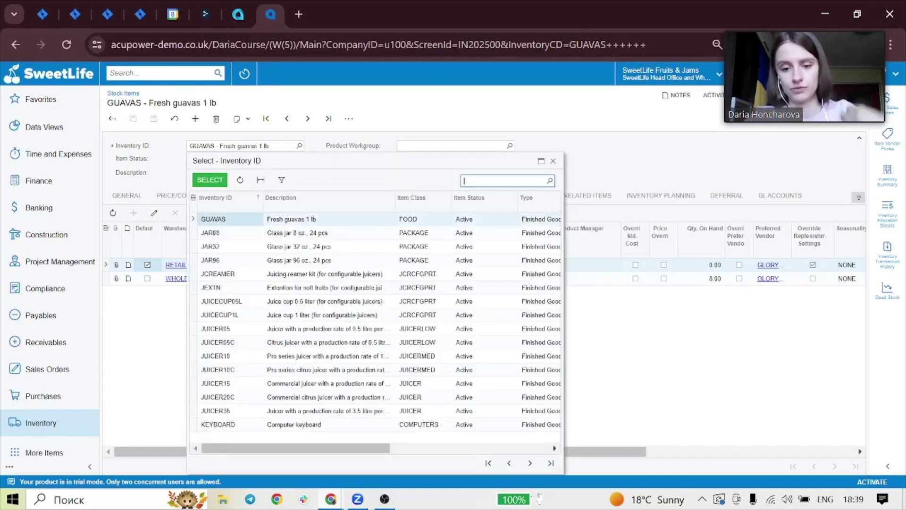
{"action": "type", "text": "guavas"}
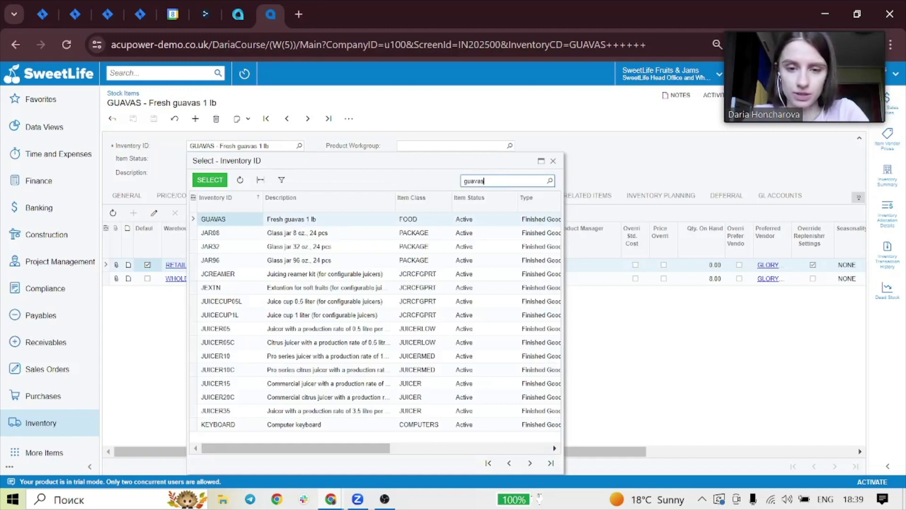
{"action": "double_click", "coordinate": [235, 222]}
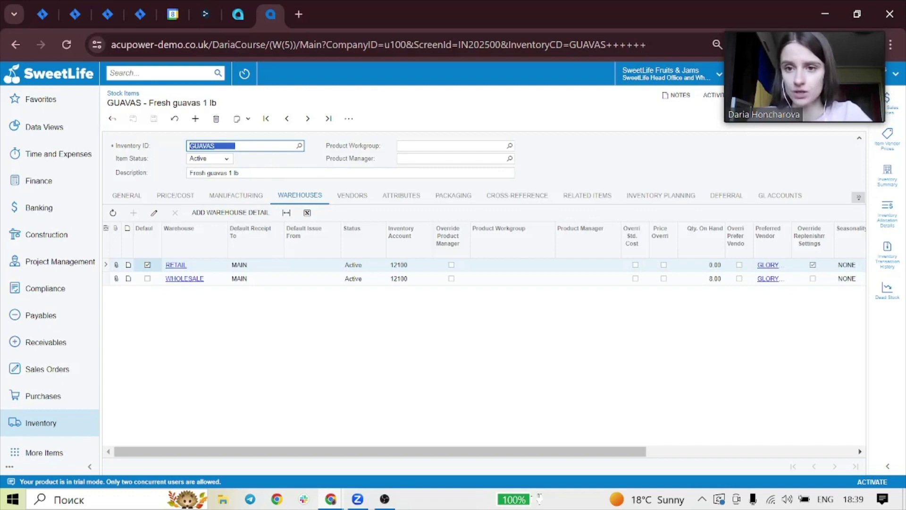
{"action": "left_click", "coordinate": [134, 202]}
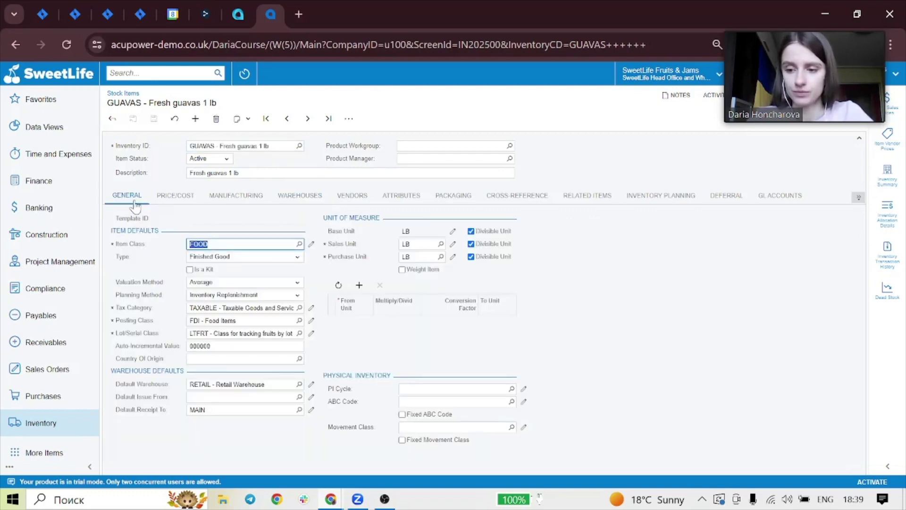
Step: Add a warehouse detail record to the GUAVAS item and assign it to the FLORIRETAI warehouse
{"action": "left_click", "coordinate": [315, 200]}
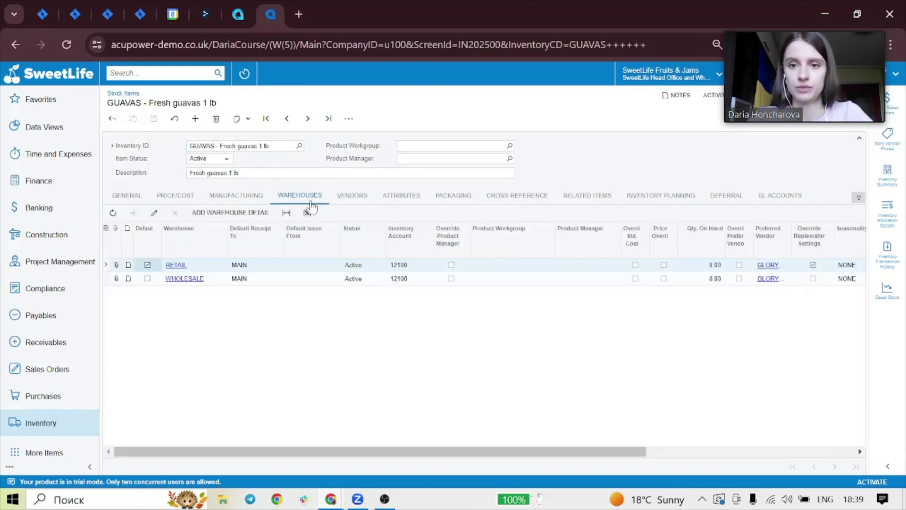
{"action": "left_click", "coordinate": [215, 218]}
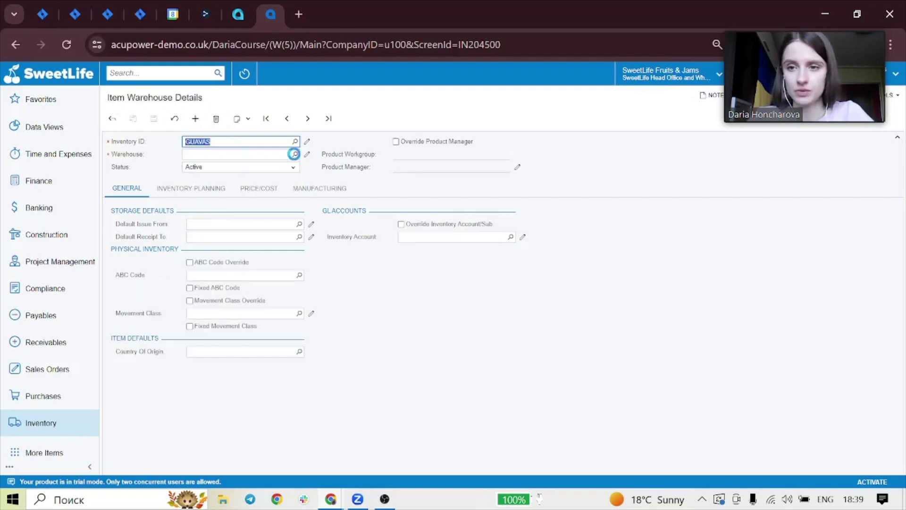
{"action": "left_click", "coordinate": [293, 154]}
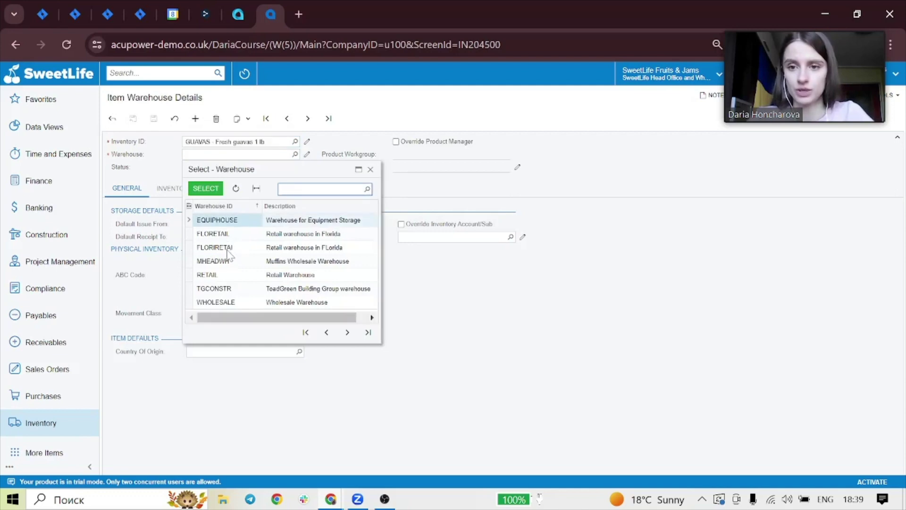
{"action": "key", "text": "Return"}
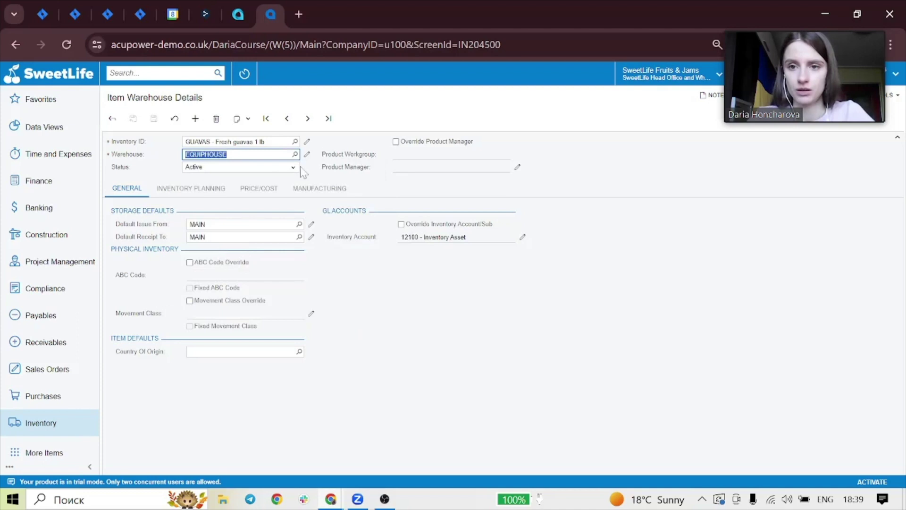
{"action": "left_click", "coordinate": [294, 155]}
{"action": "double_click", "coordinate": [237, 247]}
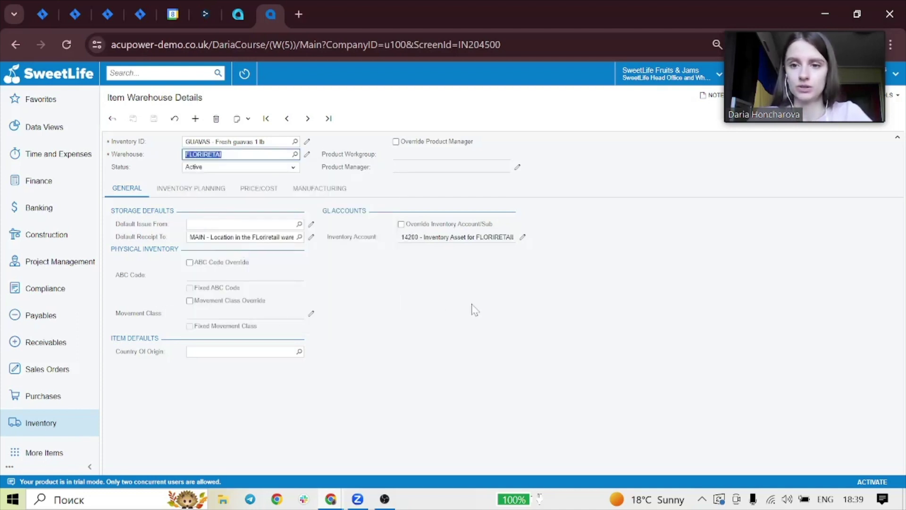
Step: Set the country of origin to MX - Mexico in the GUAVAS warehouse details and save the record
{"action": "left_click", "coordinate": [240, 351]}
{"action": "type", "text": "mx"}
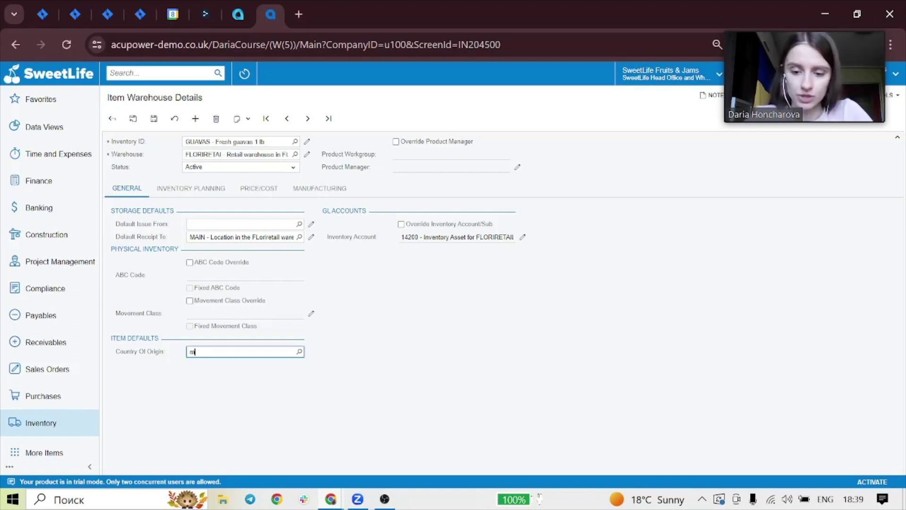
{"action": "left_click", "coordinate": [226, 363]}
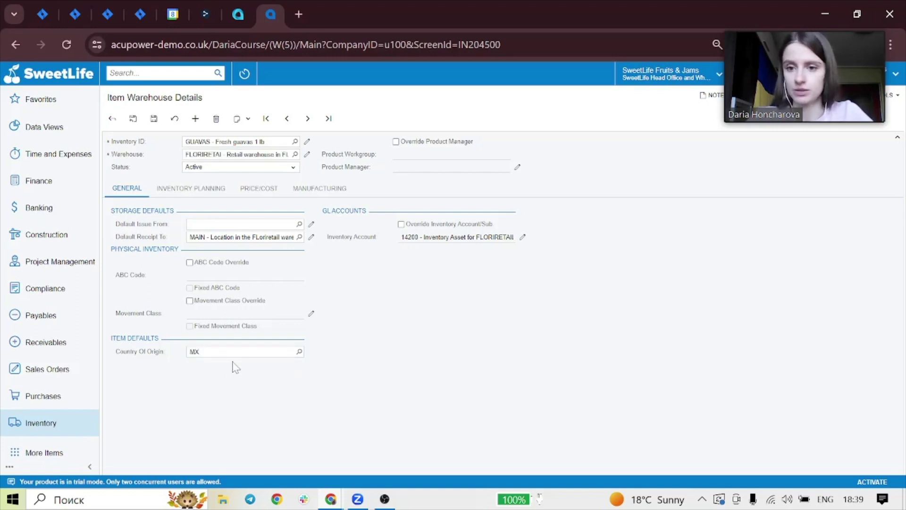
{"action": "key", "text": "Tab"}
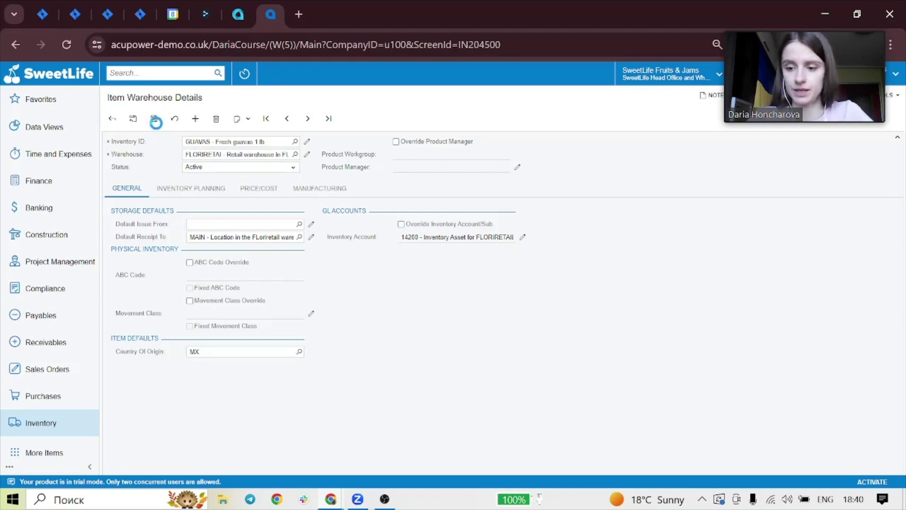
{"action": "left_click", "coordinate": [154, 119]}
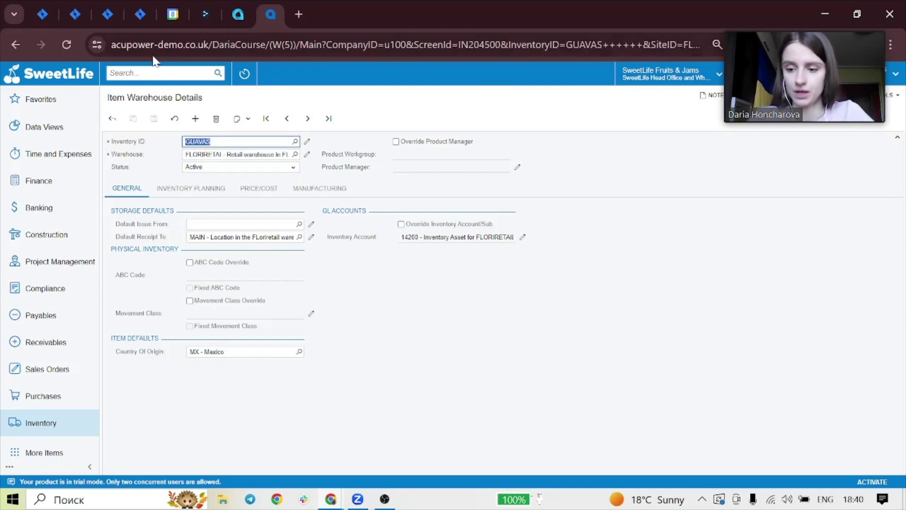
Step: Open the Stock Items list, search it for guavas, and open the GUAVAS item
{"action": "left_click", "coordinate": [157, 73]}
{"action": "type", "text": "slo"}
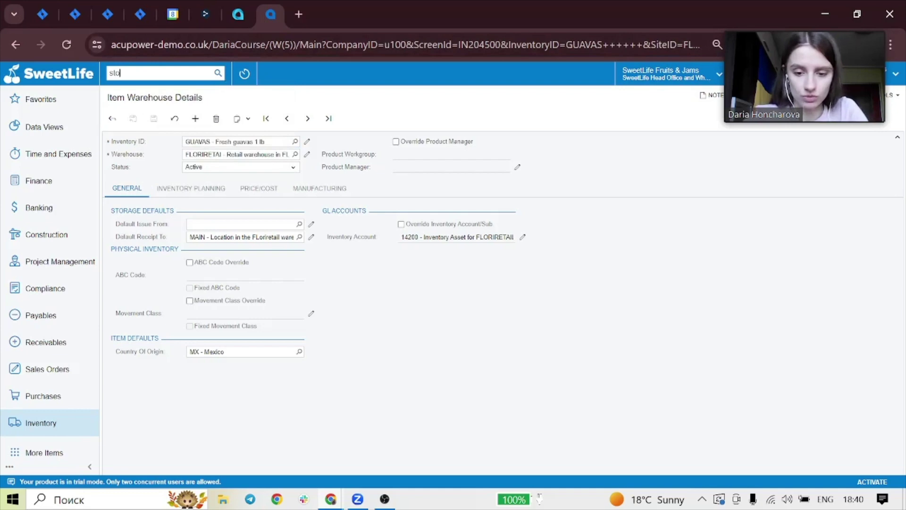
{"action": "type", "text": "ck"}
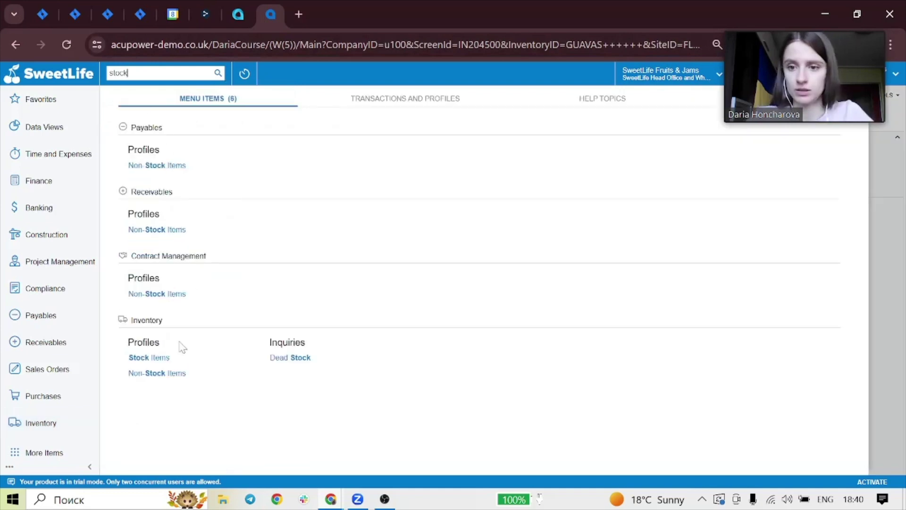
{"action": "left_click", "coordinate": [169, 358]}
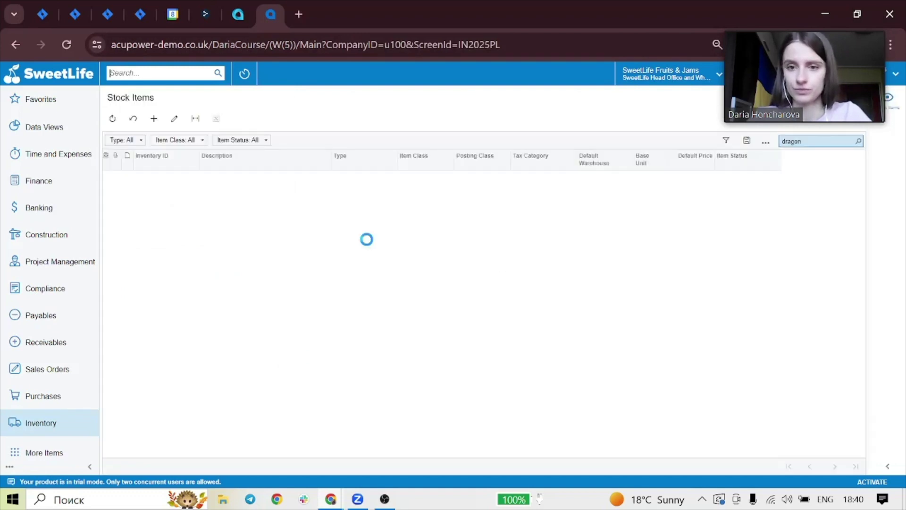
{"action": "double_click", "coordinate": [791, 141]}
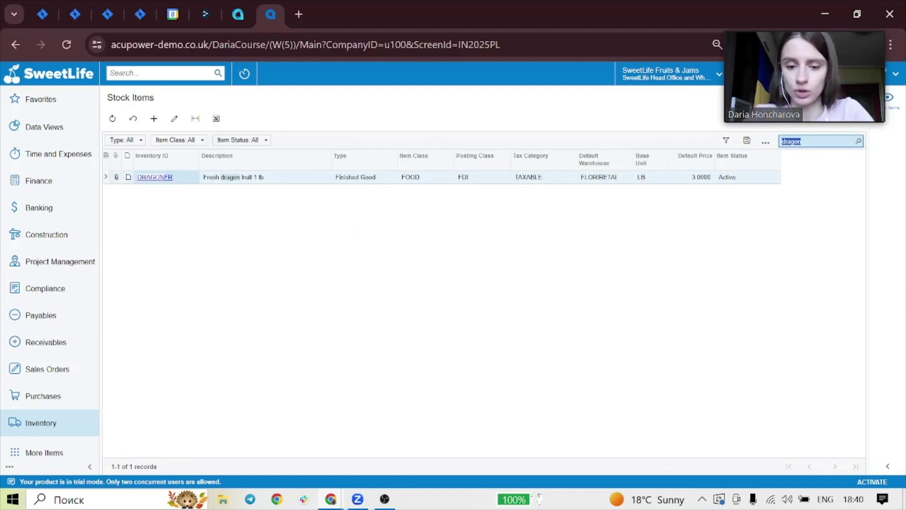
{"action": "type", "text": "guavas"}
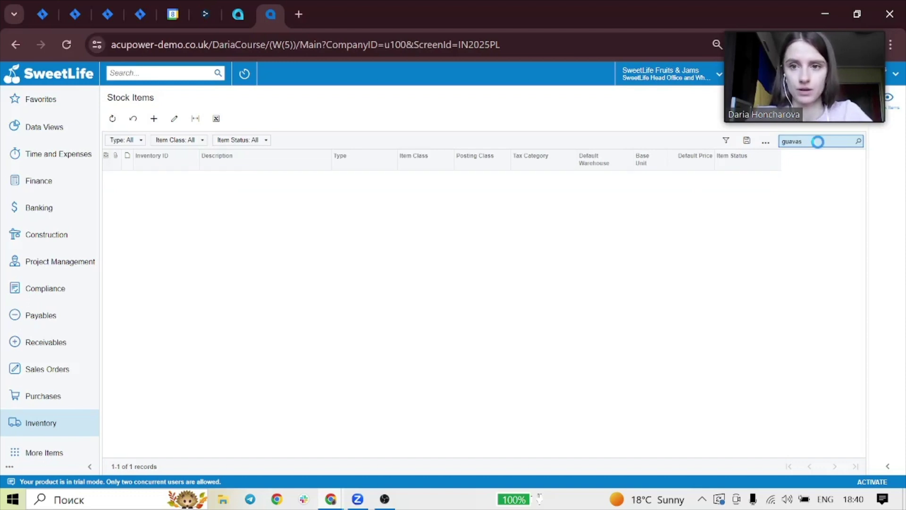
{"action": "left_click", "coordinate": [157, 178]}
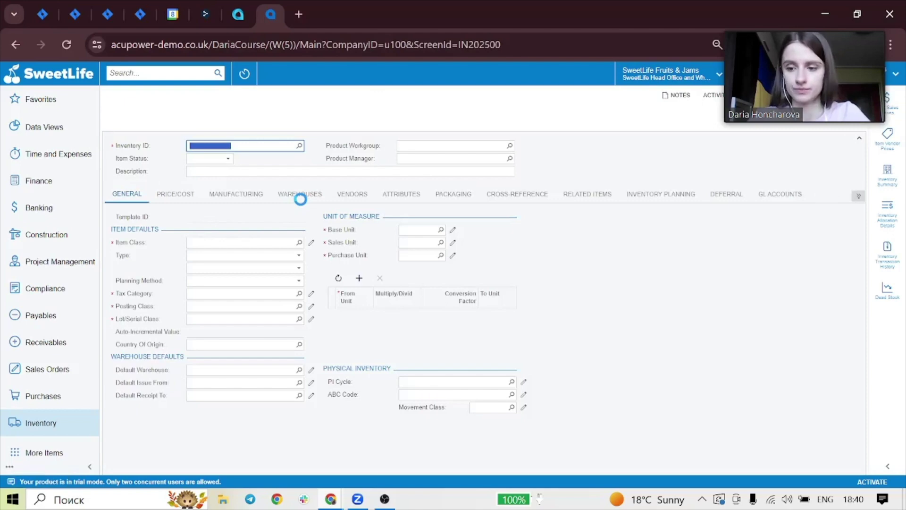
Step: Make FLORIRETAI the default warehouse of the GUAVAS item and save the item
{"action": "left_click", "coordinate": [301, 205]}
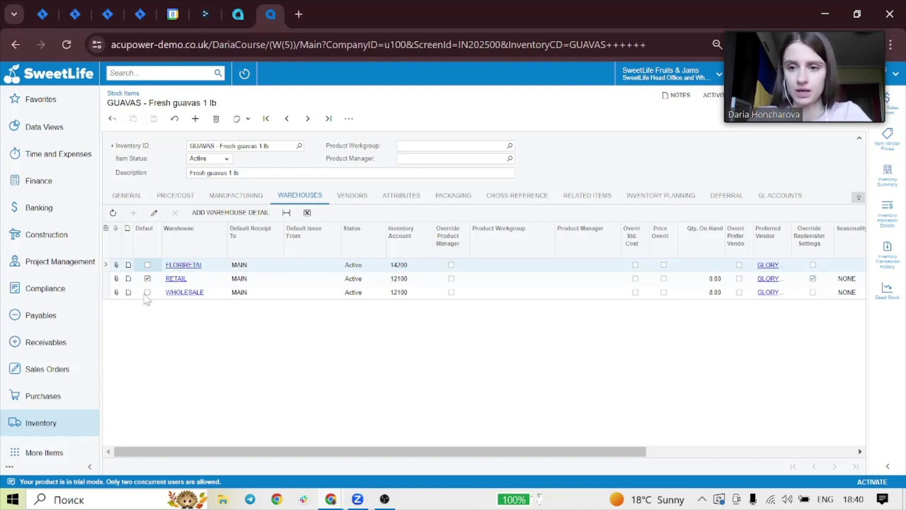
{"action": "left_click", "coordinate": [147, 265]}
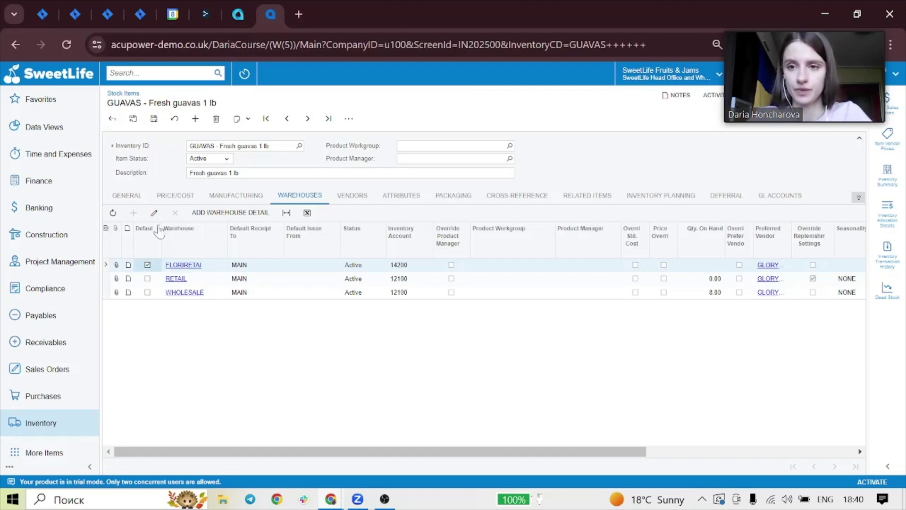
{"action": "left_click", "coordinate": [154, 119]}
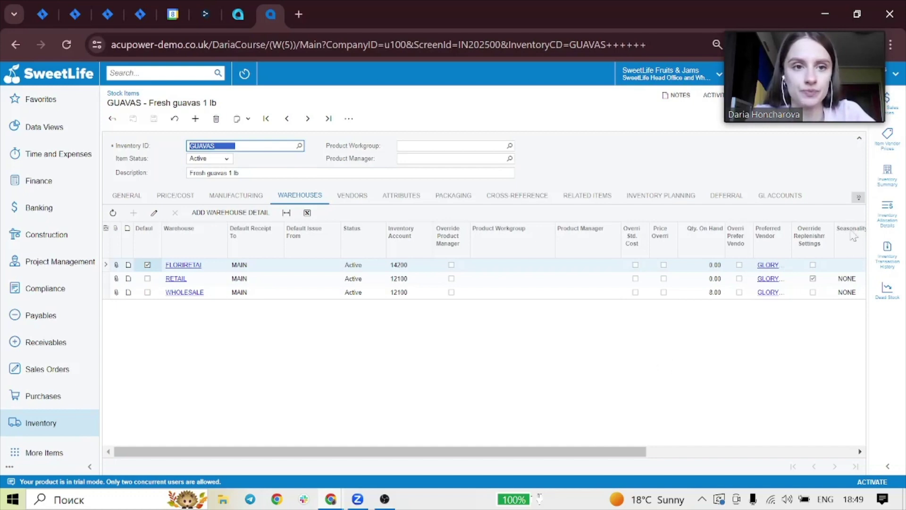
Step: Check the selected company branch, then find the Purchase Orders form and start a new purchase order
{"action": "left_click", "coordinate": [716, 82]}
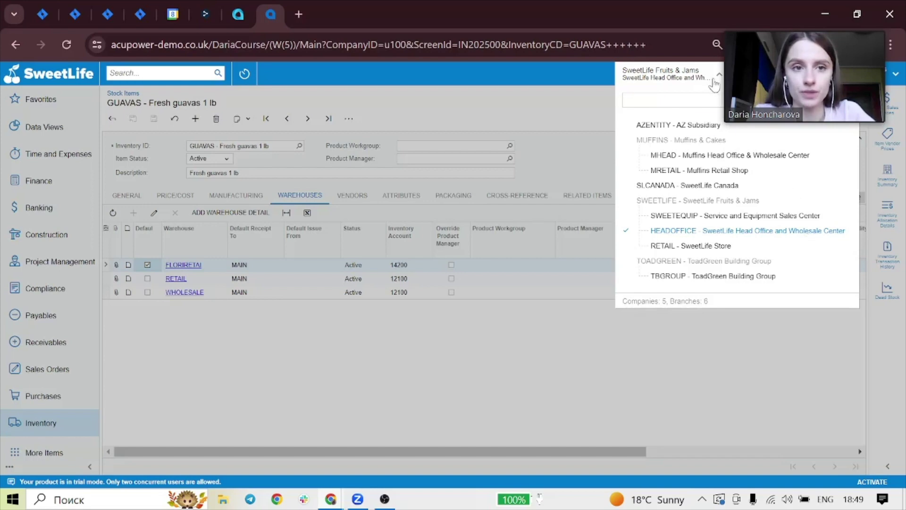
{"action": "left_click", "coordinate": [549, 80]}
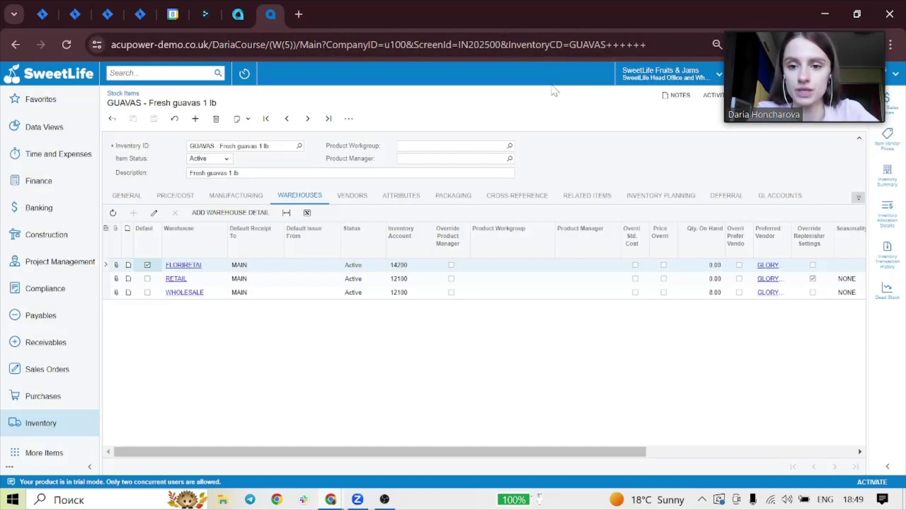
{"action": "left_click", "coordinate": [113, 72]}
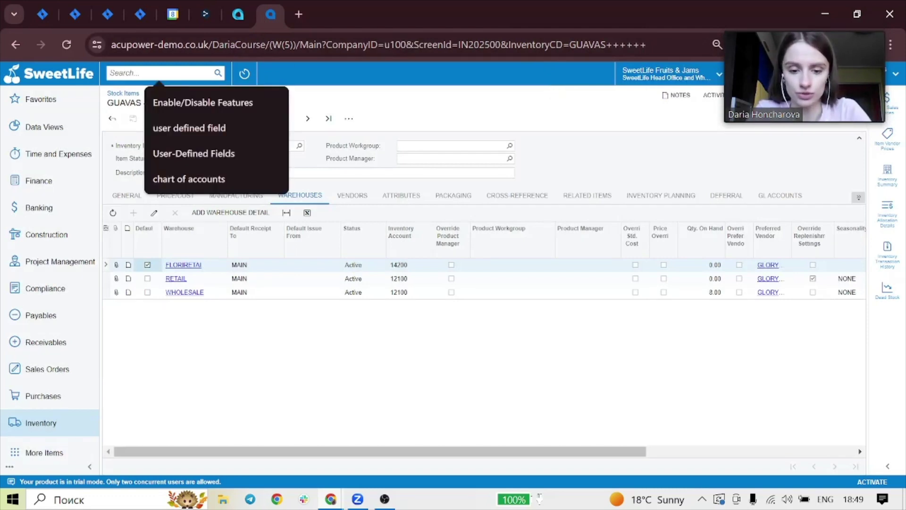
{"action": "type", "text": "purchase orders"}
{"action": "key", "text": "Return"}
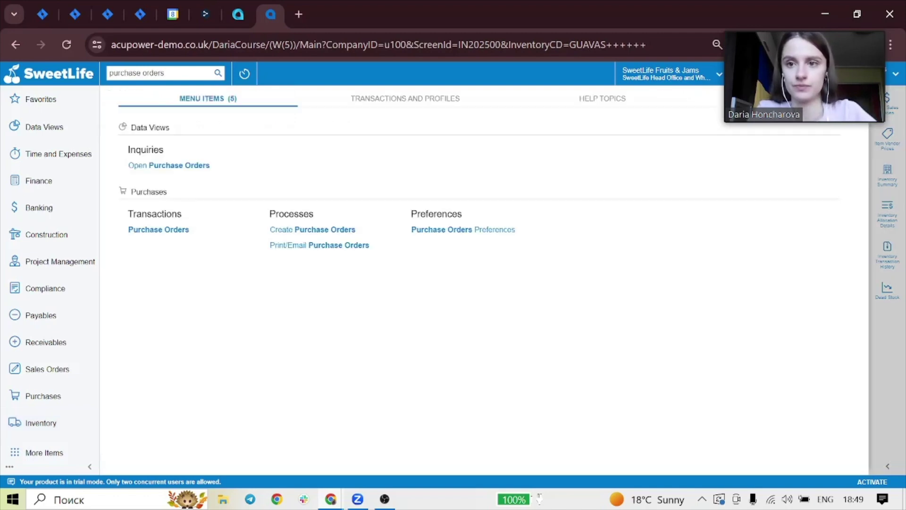
{"action": "left_click", "coordinate": [178, 234]}
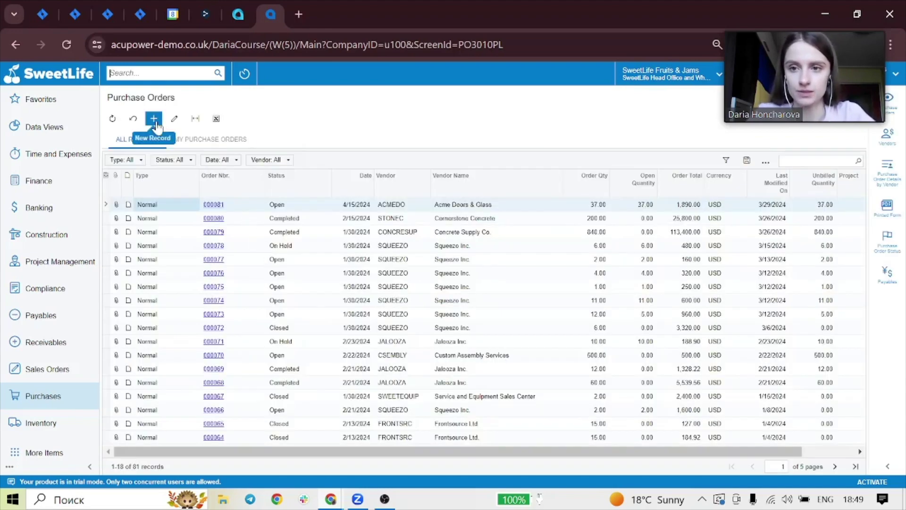
{"action": "key", "text": "ctrl+g"}
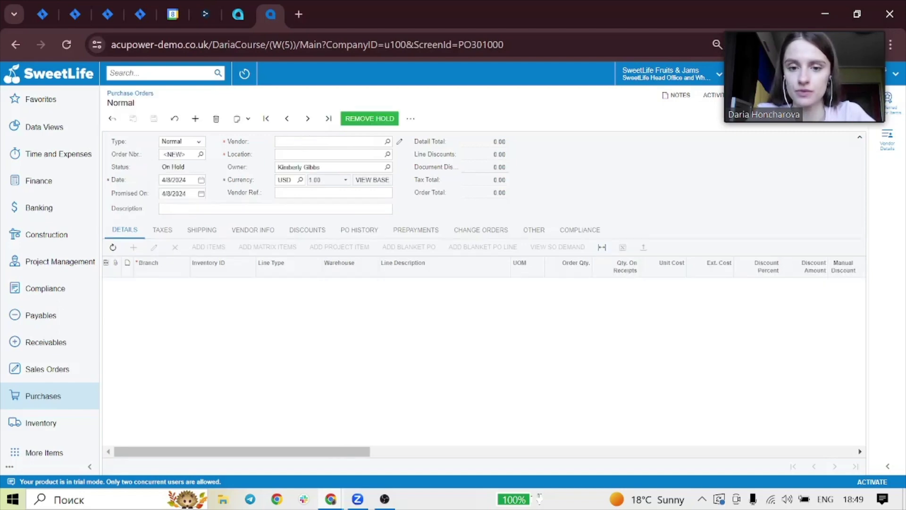
Step: Search the vendors for "glory" and set GLORYFRUIT - Glory Fruit Case as the purchase order's vendor
{"action": "left_click", "coordinate": [330, 141]}
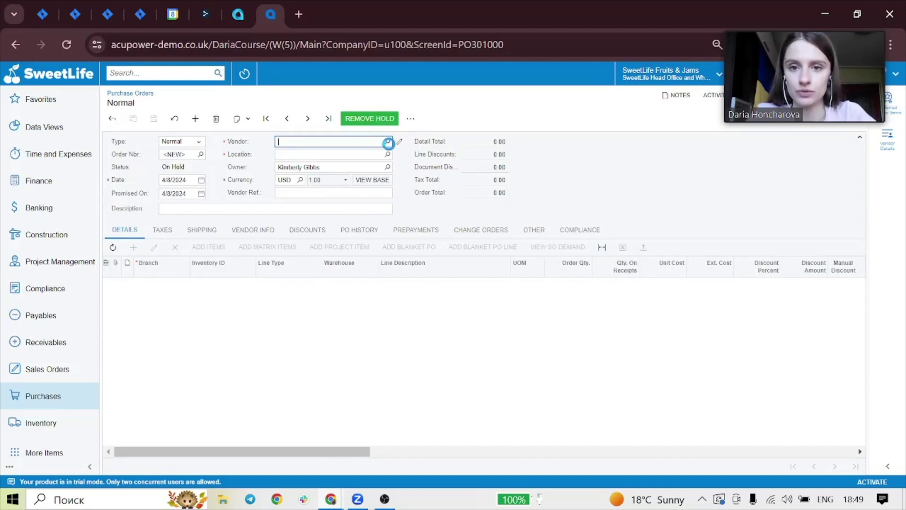
{"action": "left_click", "coordinate": [388, 142]}
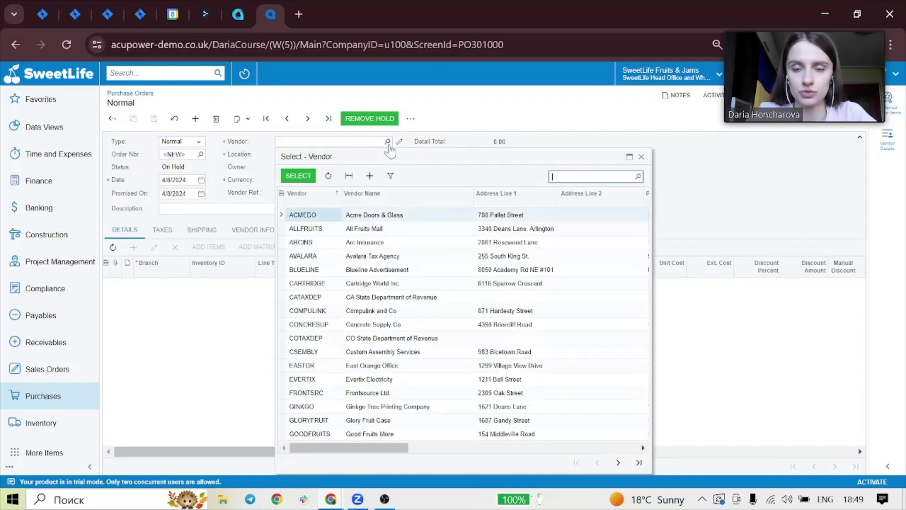
{"action": "type", "text": "g"}
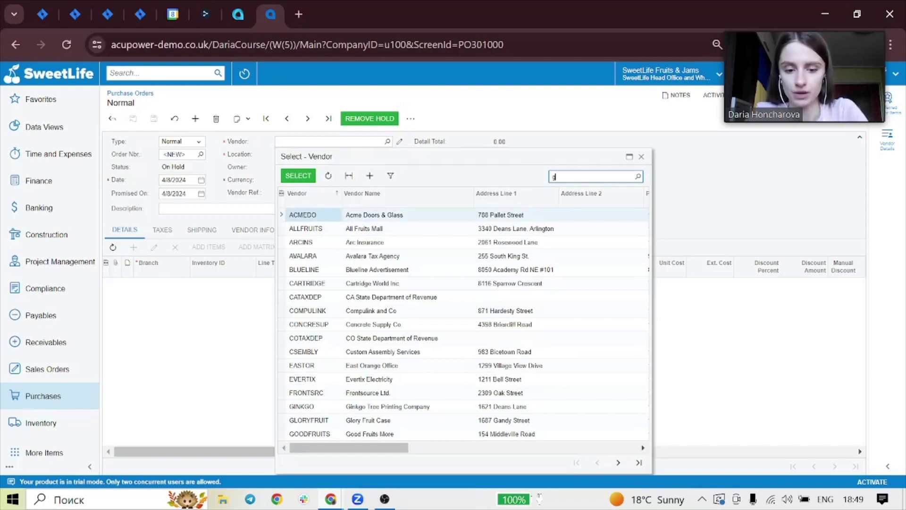
{"action": "type", "text": "lory"}
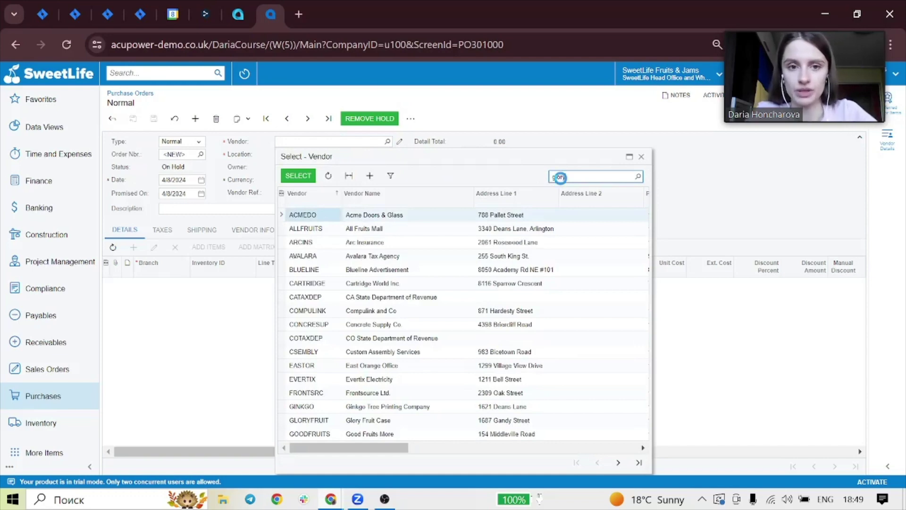
{"action": "left_click", "coordinate": [324, 214]}
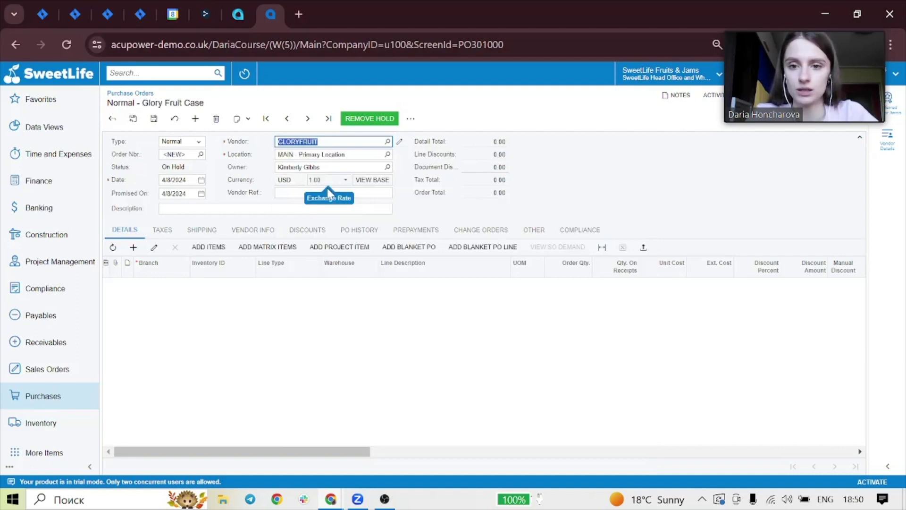
Step: Enter "purchase pf 20 lb of dragon fruit" as the purchase order's description
{"action": "left_click", "coordinate": [264, 208]}
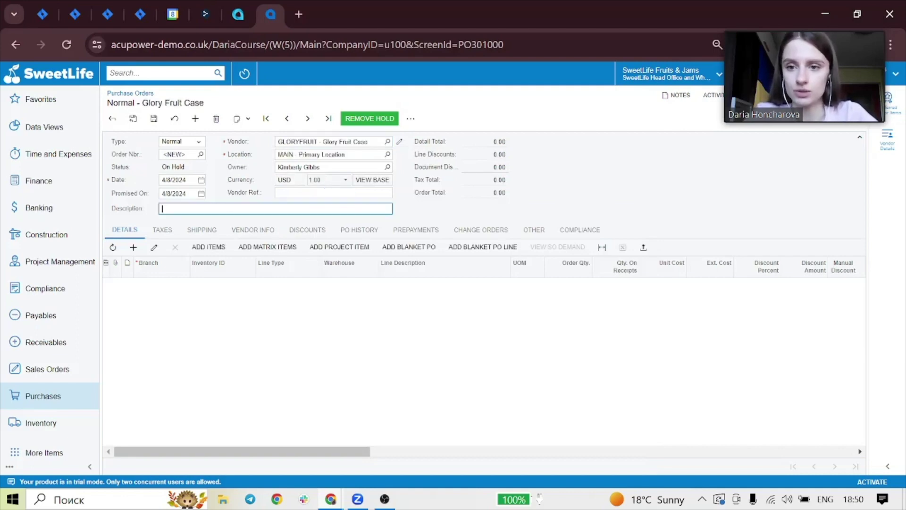
{"action": "type", "text": "purchase"}
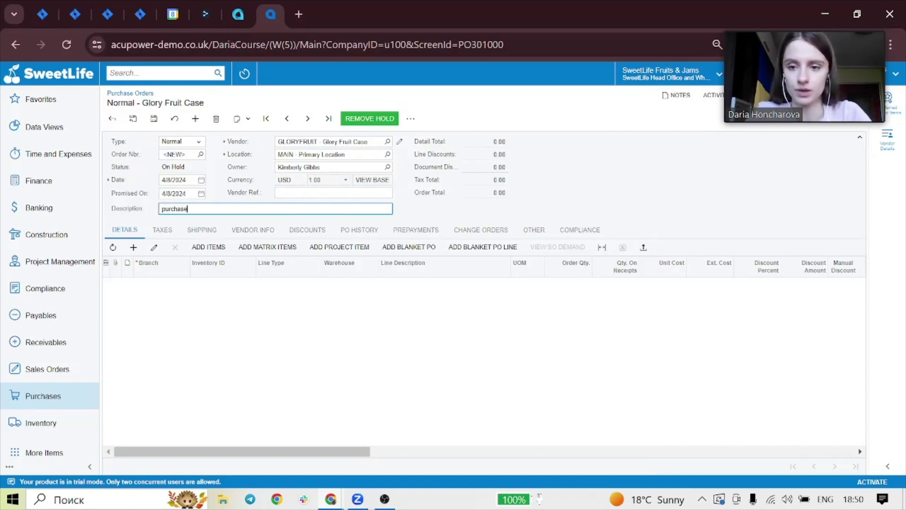
{"action": "type", "text": " pf"}
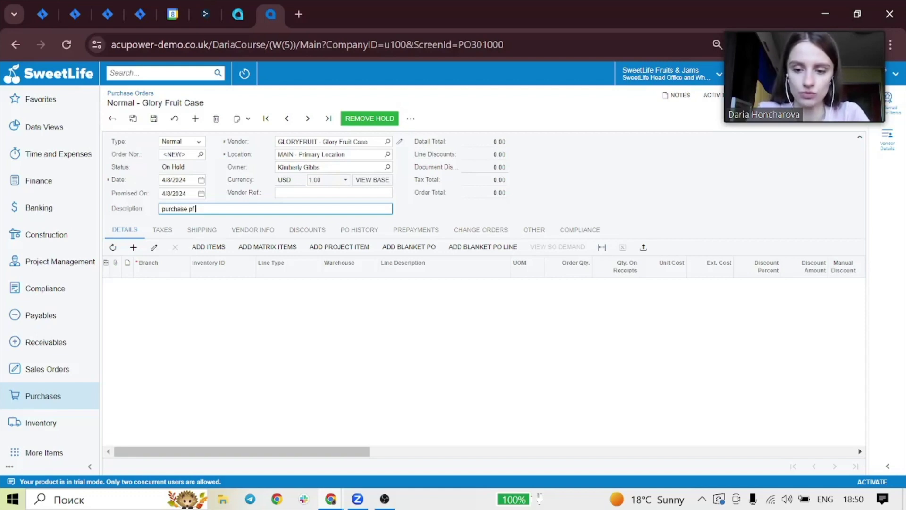
{"action": "type", "text": " 20"}
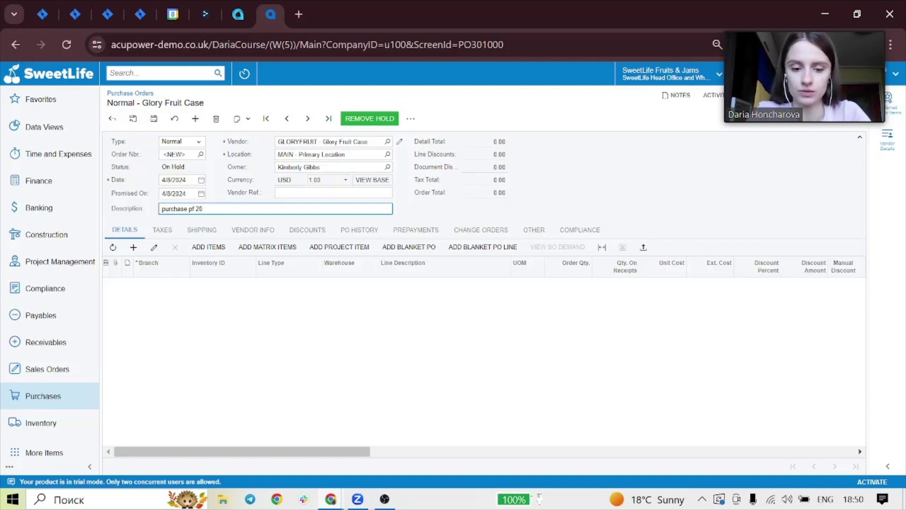
{"action": "type", "text": " lb"}
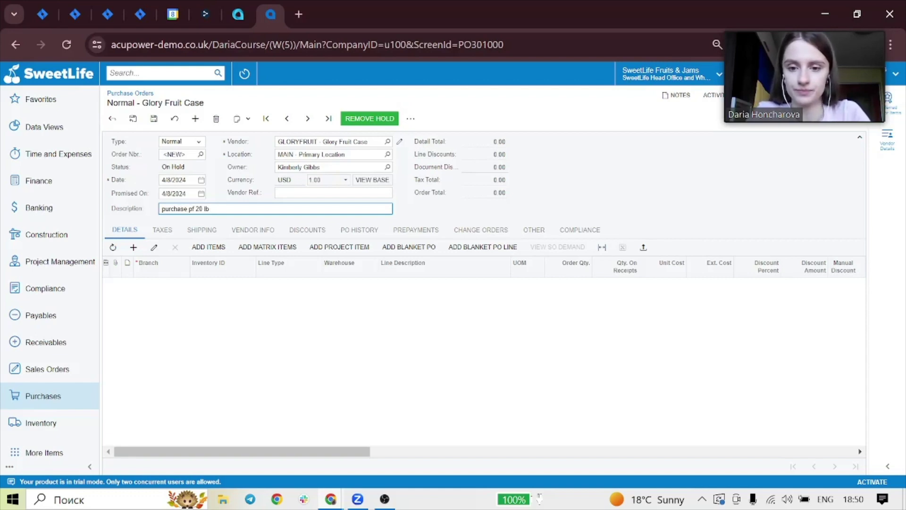
{"action": "type", "text": " of dra"}
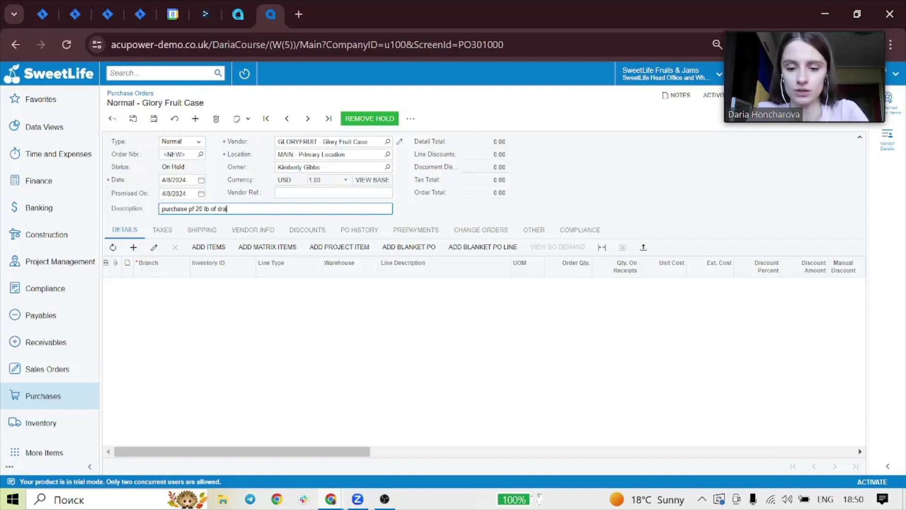
{"action": "type", "text": "gon fruo"}
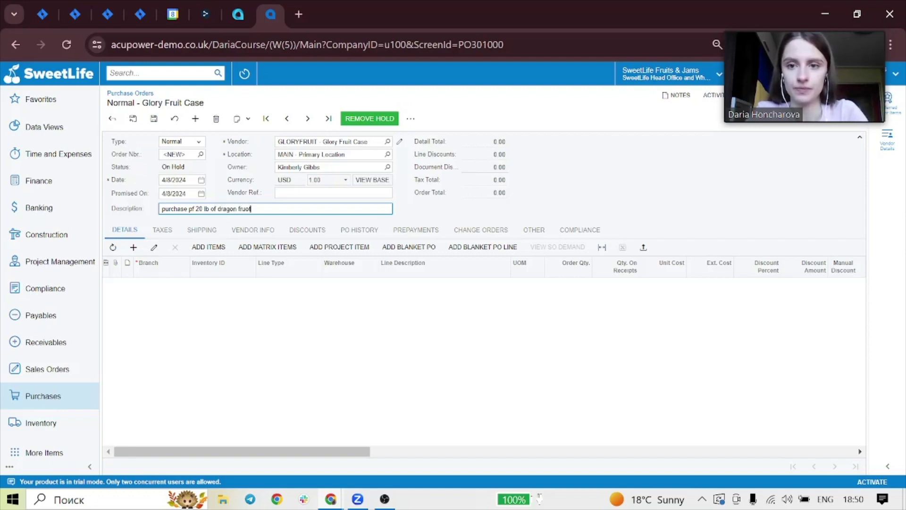
{"action": "key", "text": "BackSpace"}
{"action": "type", "text": "i"}
{"action": "key", "text": "Tab"}
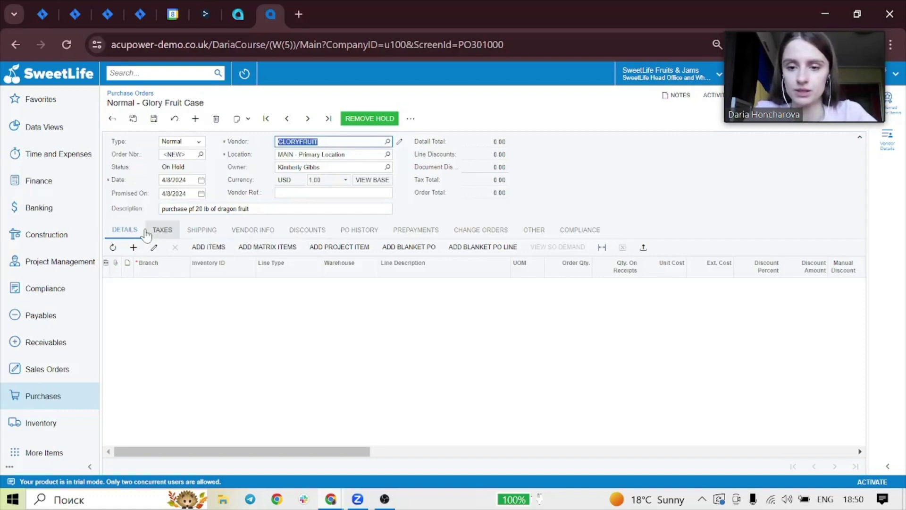
Step: Add a line for the DRAGONFR fresh dragon fruit item to the purchase order's details
{"action": "left_click", "coordinate": [133, 246]}
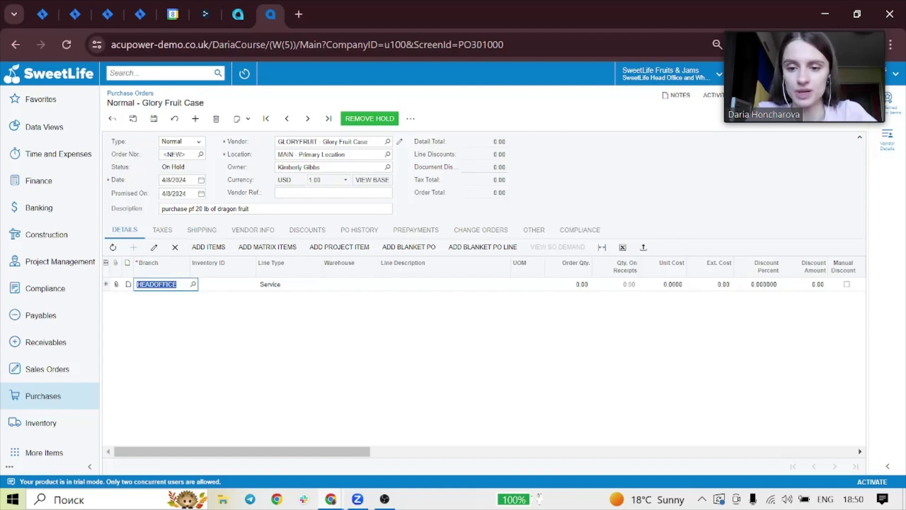
{"action": "left_click", "coordinate": [232, 285]}
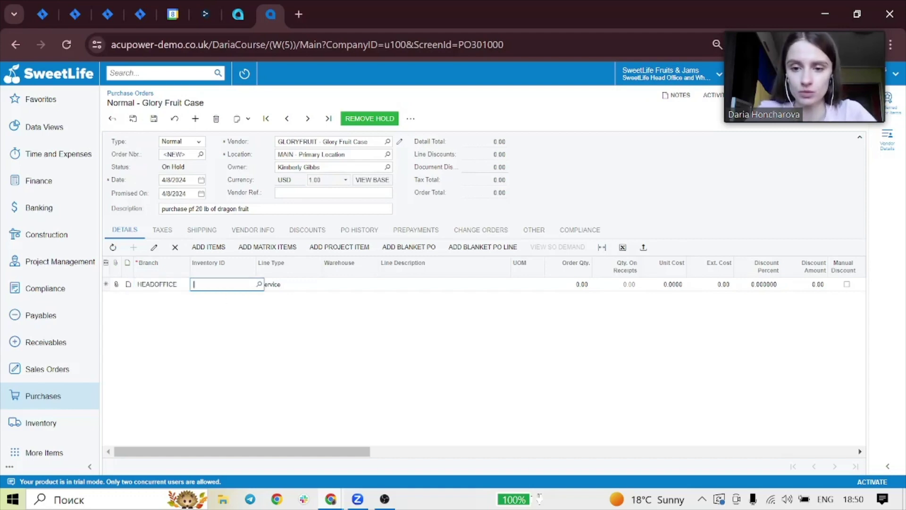
{"action": "type", "text": "drag"}
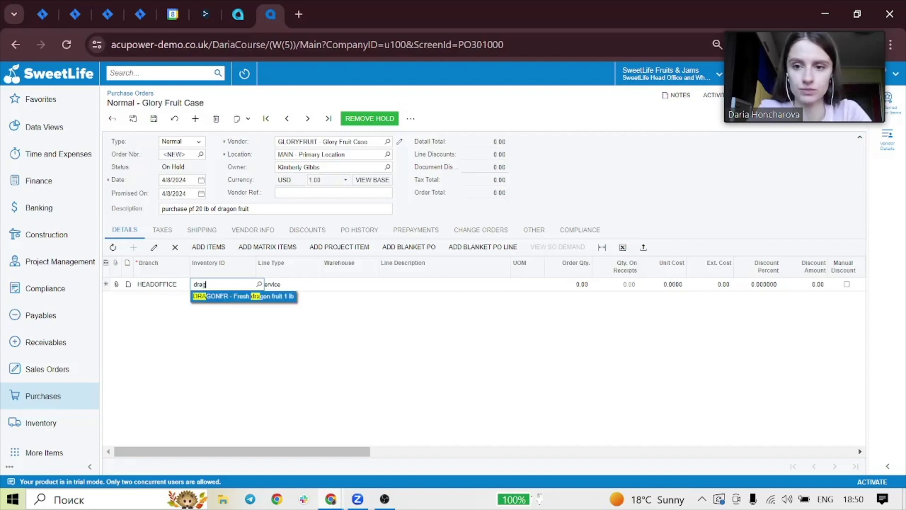
{"action": "left_click", "coordinate": [224, 296]}
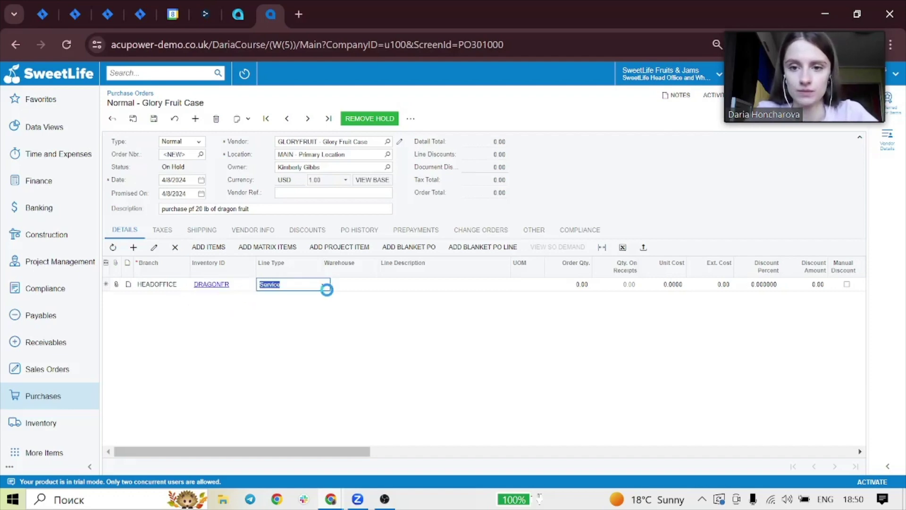
{"action": "key", "text": "Tab"}
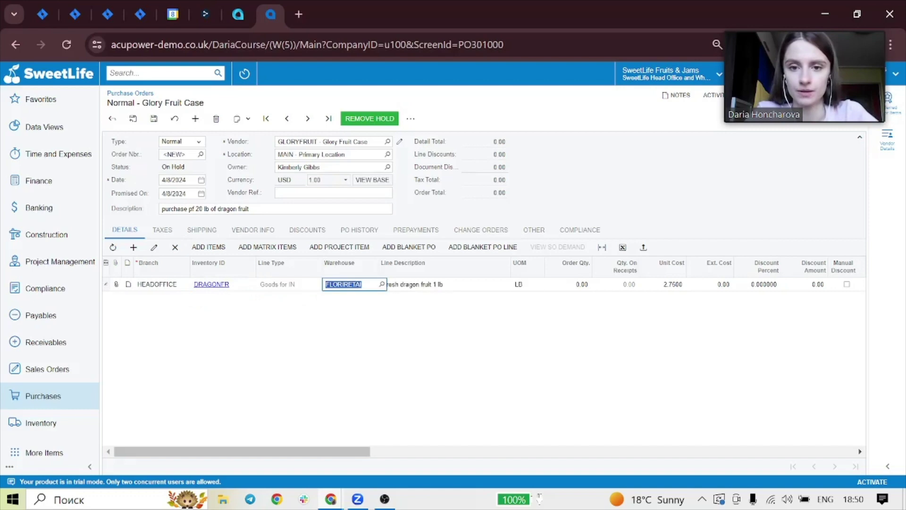
{"action": "left_click", "coordinate": [444, 321]}
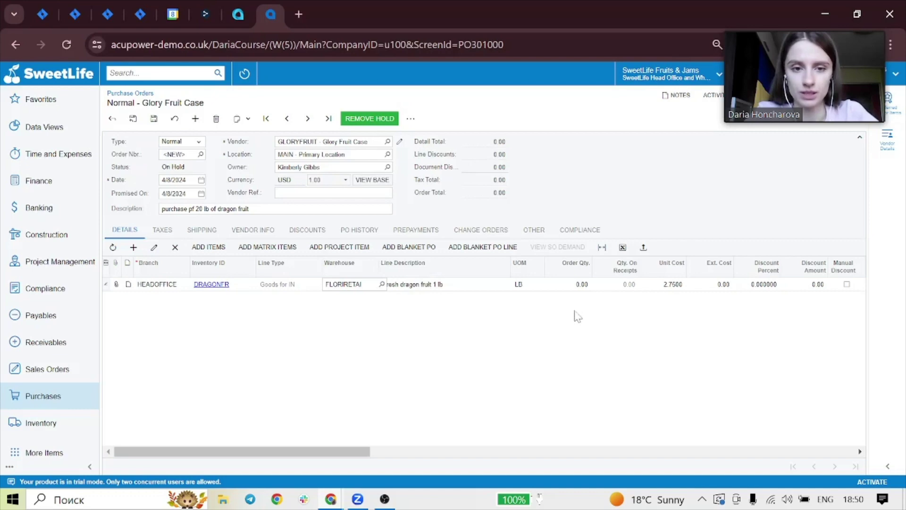
Step: Set the dragon fruit line's order quantity to 20 and remove the purchase order from hold
{"action": "left_click", "coordinate": [581, 285]}
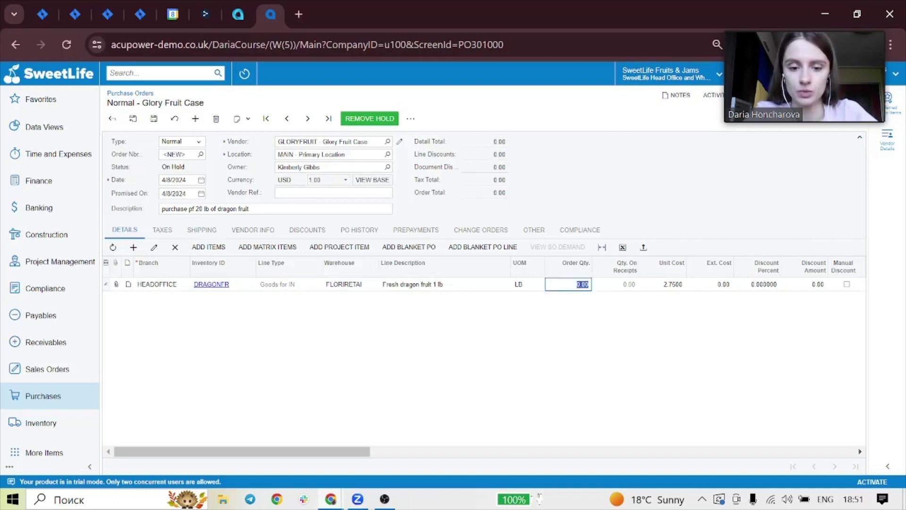
{"action": "type", "text": "20"}
{"action": "key", "text": "Tab"}
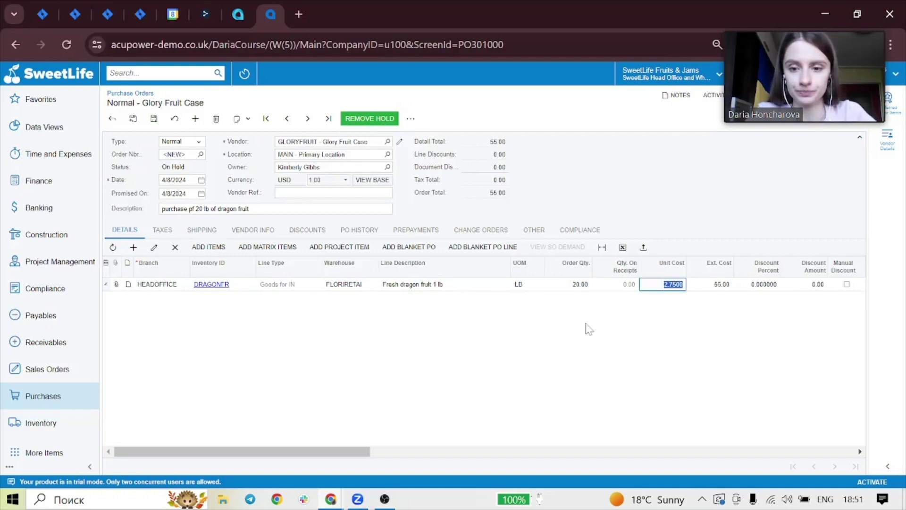
{"action": "left_click", "coordinate": [374, 119]}
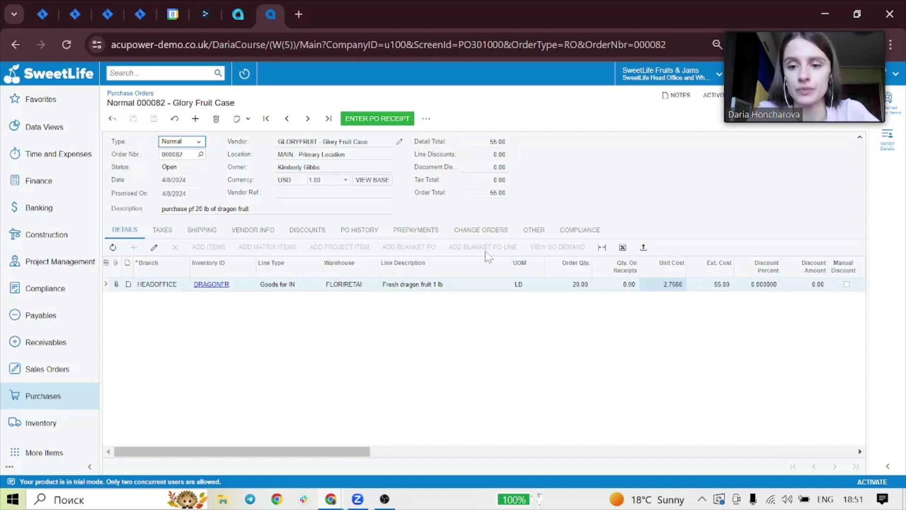
Step: Create a purchase receipt from the open purchase order and release the receipt
{"action": "left_click", "coordinate": [378, 119]}
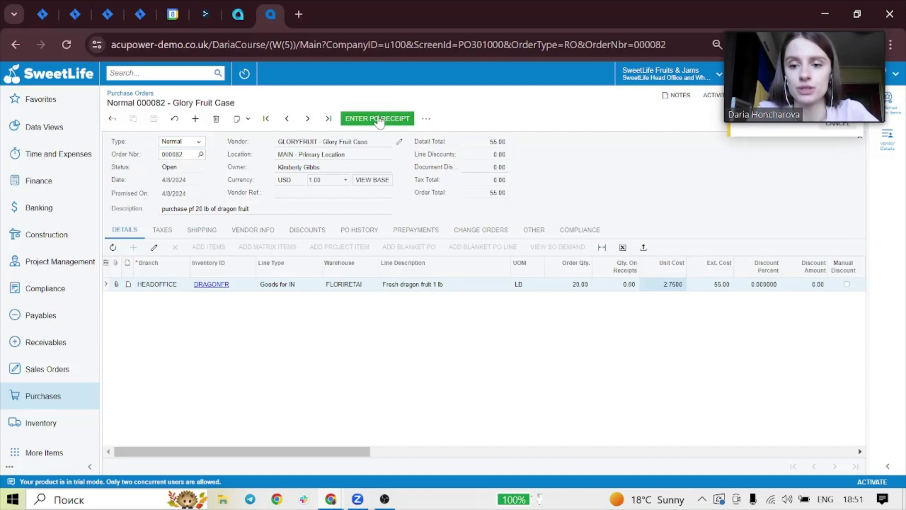
{"action": "left_click", "coordinate": [383, 118]}
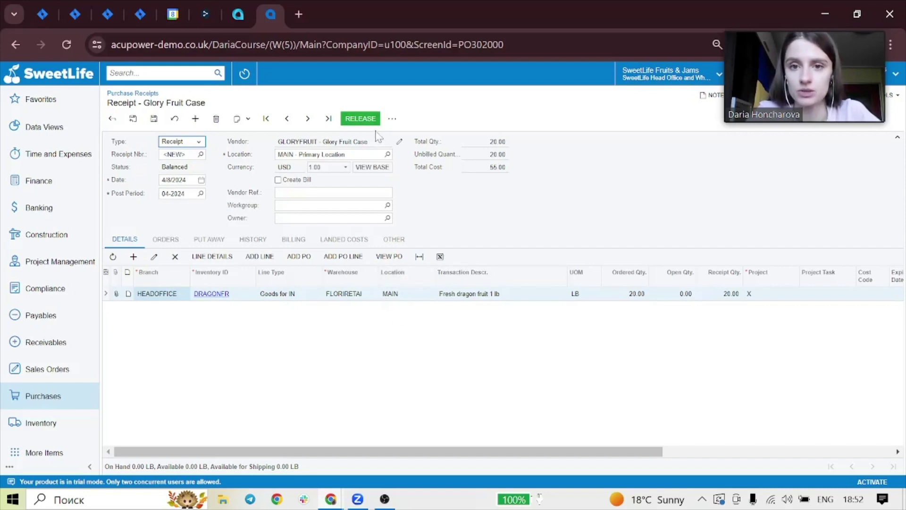
{"action": "left_click", "coordinate": [361, 117]}
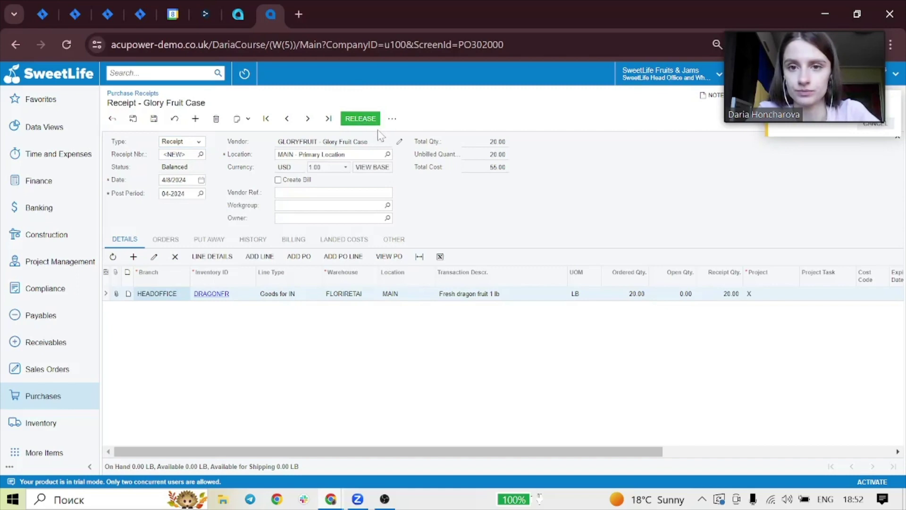
{"action": "left_click_drag", "start_coordinate": [841, 61], "coordinate": [706, 86]}
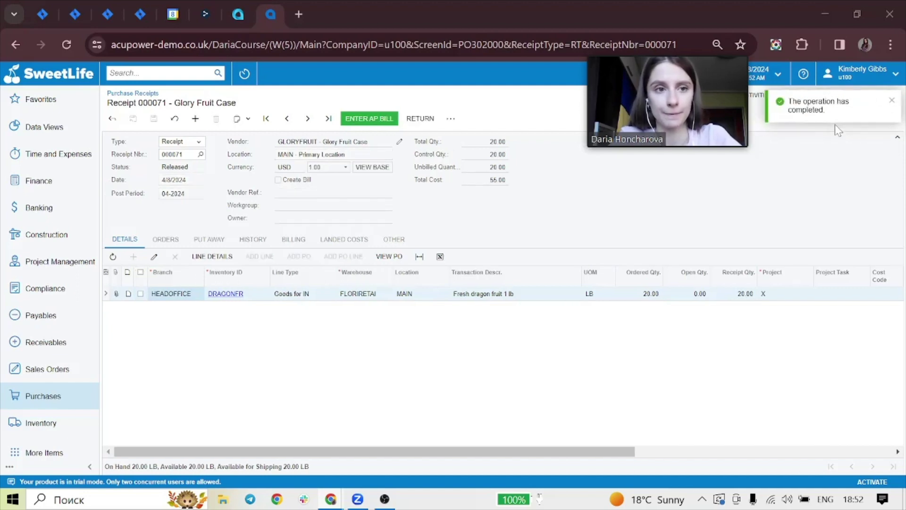
{"action": "left_click_drag", "start_coordinate": [665, 94], "coordinate": [767, 96]}
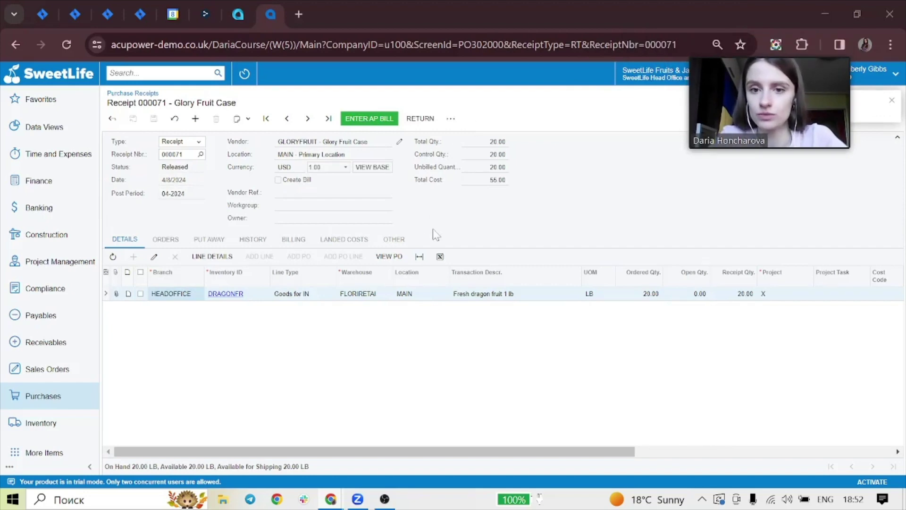
Step: Open the inventory receipt linked to the purchase receipt, and examine the account entries in its journal transaction batch
{"action": "left_click", "coordinate": [400, 239]}
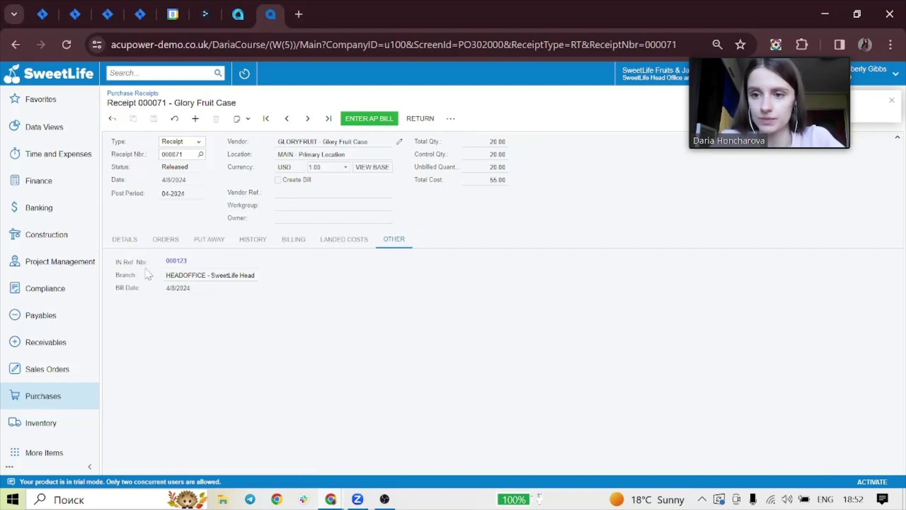
{"action": "left_click", "coordinate": [175, 261]}
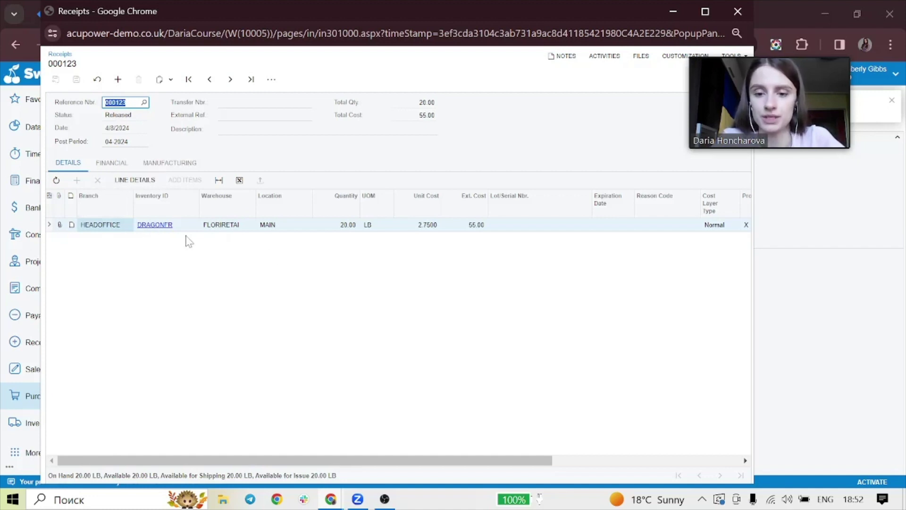
{"action": "left_click", "coordinate": [122, 168]}
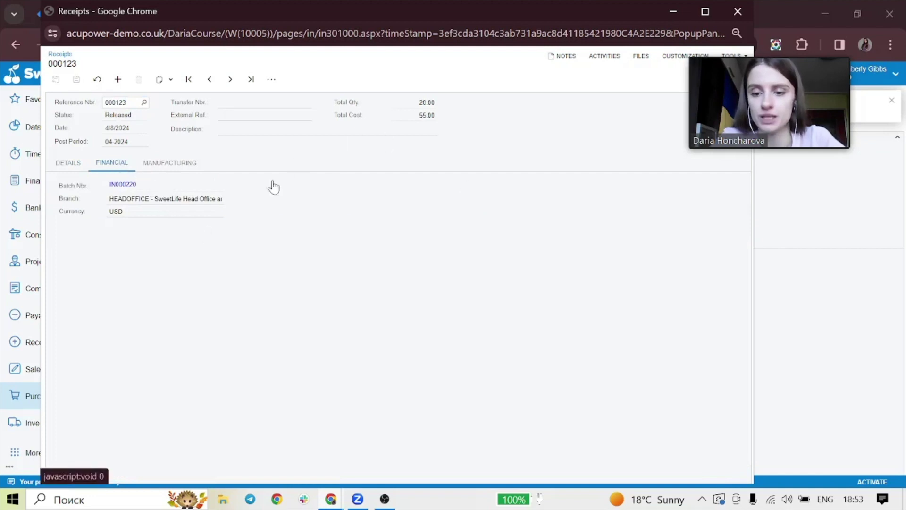
{"action": "left_click", "coordinate": [124, 186]}
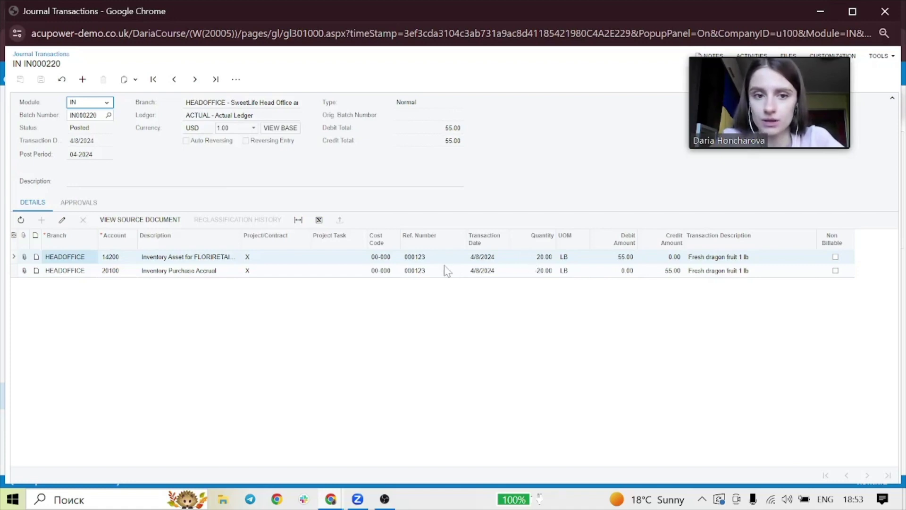
{"action": "left_click", "coordinate": [125, 261]}
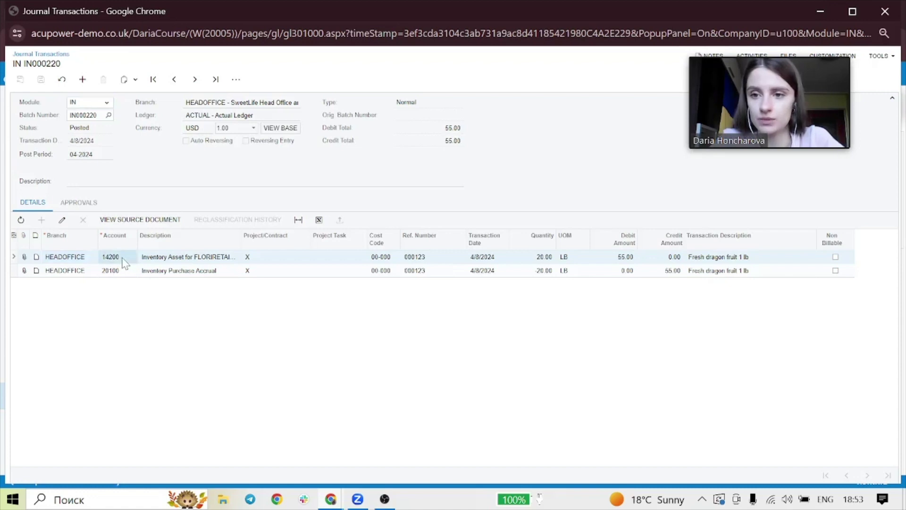